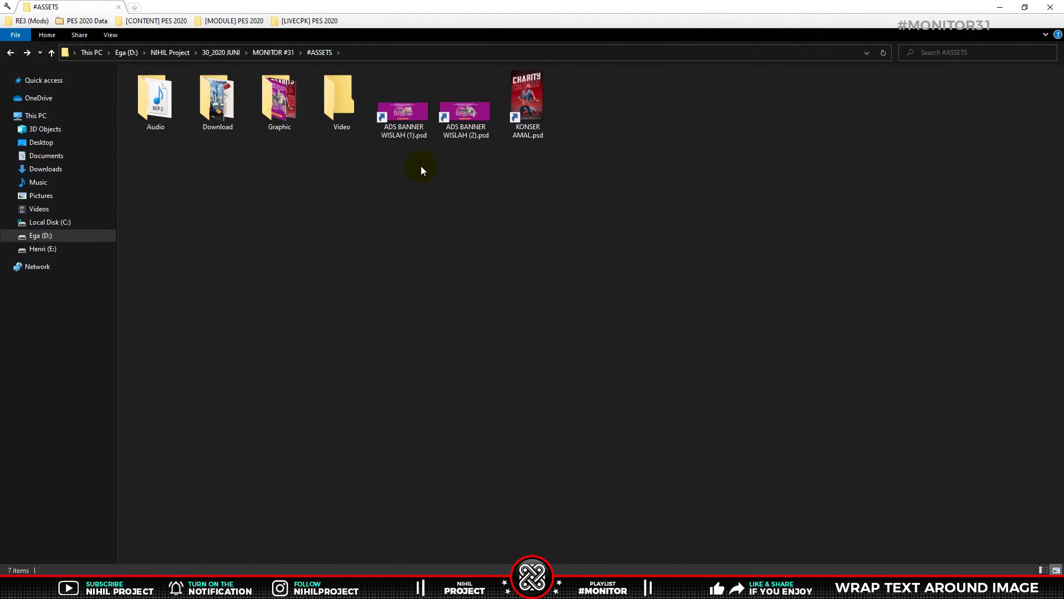
- Open ADS BANNER WISLAH (1).psd from the assets folder in Photoshop
{"action": "left_click", "coordinate": [408, 114]}
{"action": "double_click", "coordinate": [405, 113]}
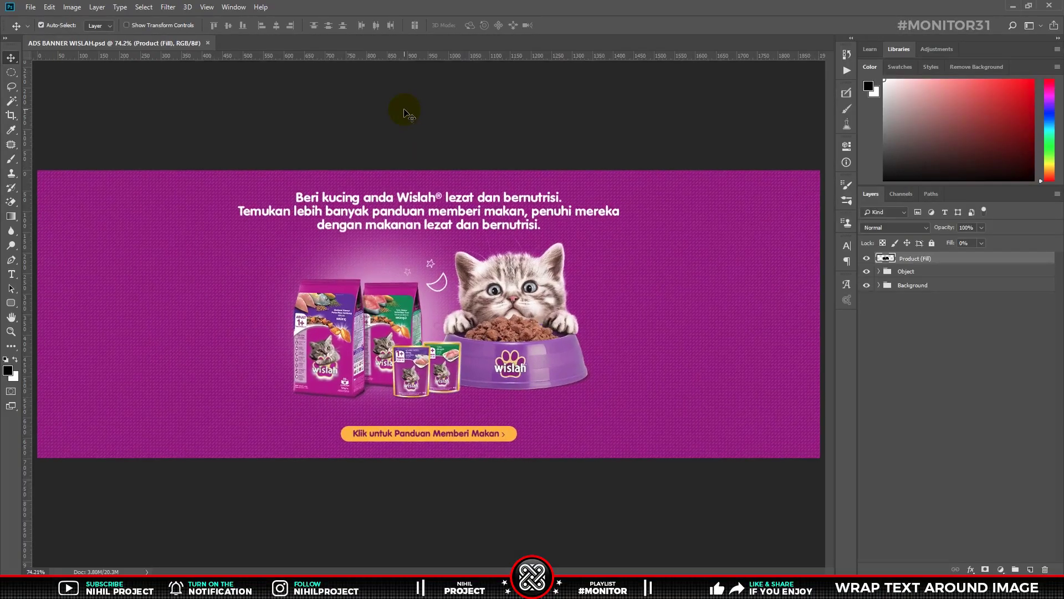
{"action": "left_click", "coordinate": [681, 283]}
{"action": "left_click", "coordinate": [879, 272]}
{"action": "left_click", "coordinate": [867, 285]}
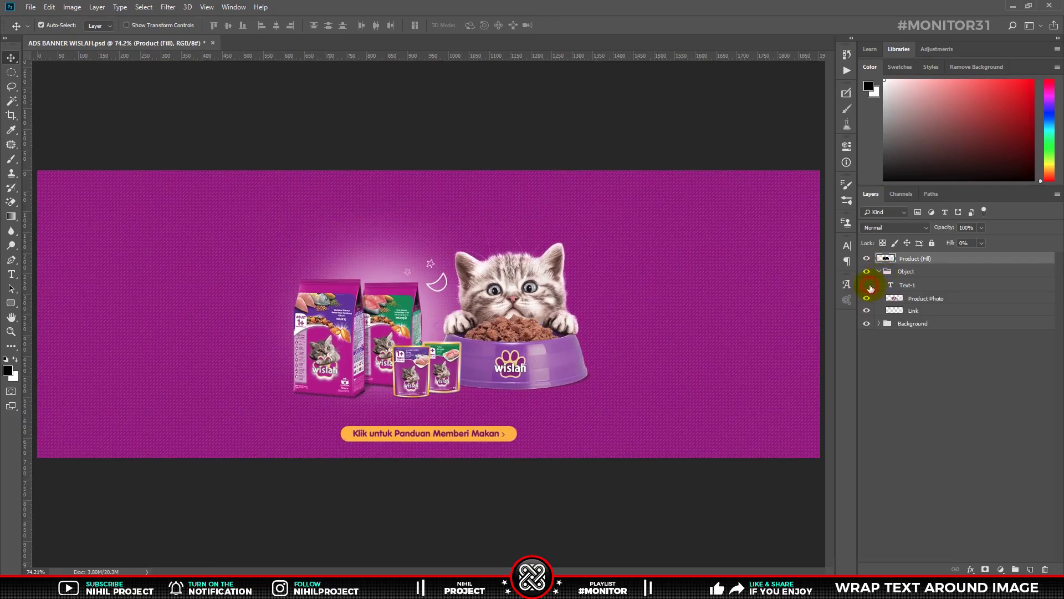
{"action": "left_click", "coordinate": [868, 299]}
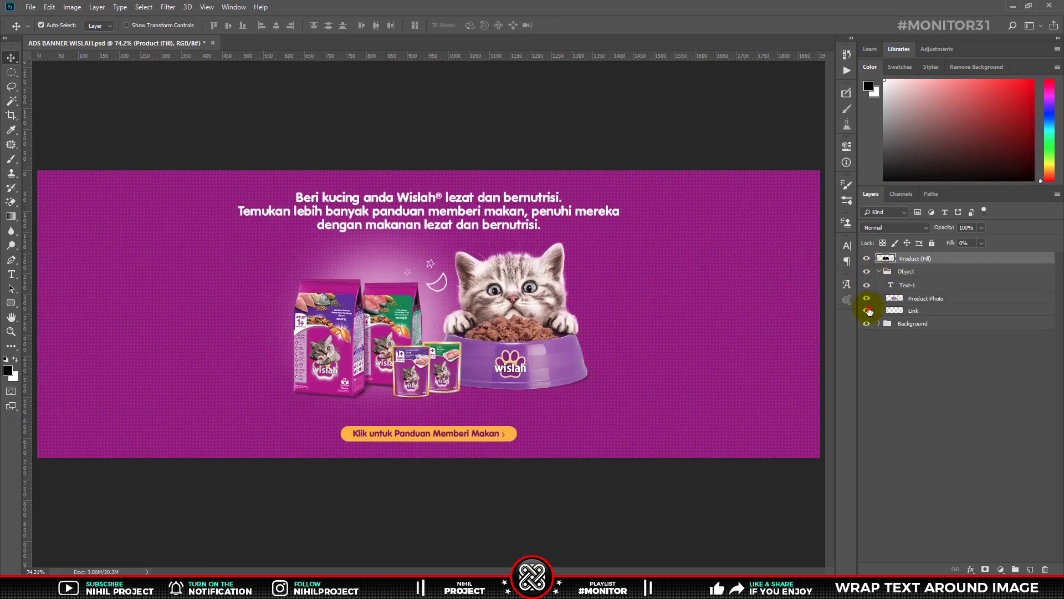
{"action": "left_click", "coordinate": [866, 310]}
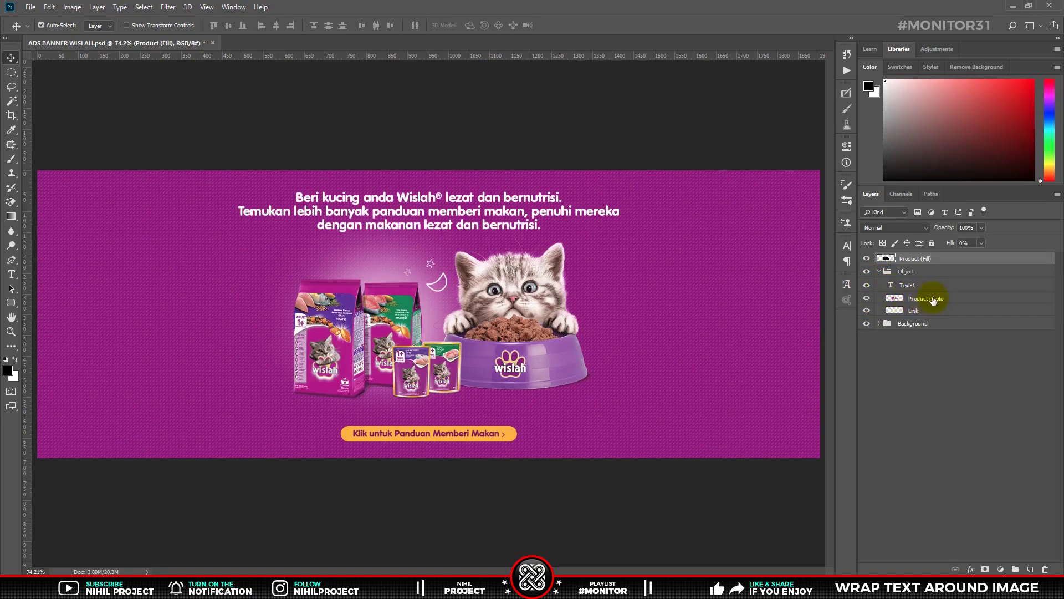
{"action": "left_click", "coordinate": [937, 300]}
{"action": "left_click", "coordinate": [926, 260]}
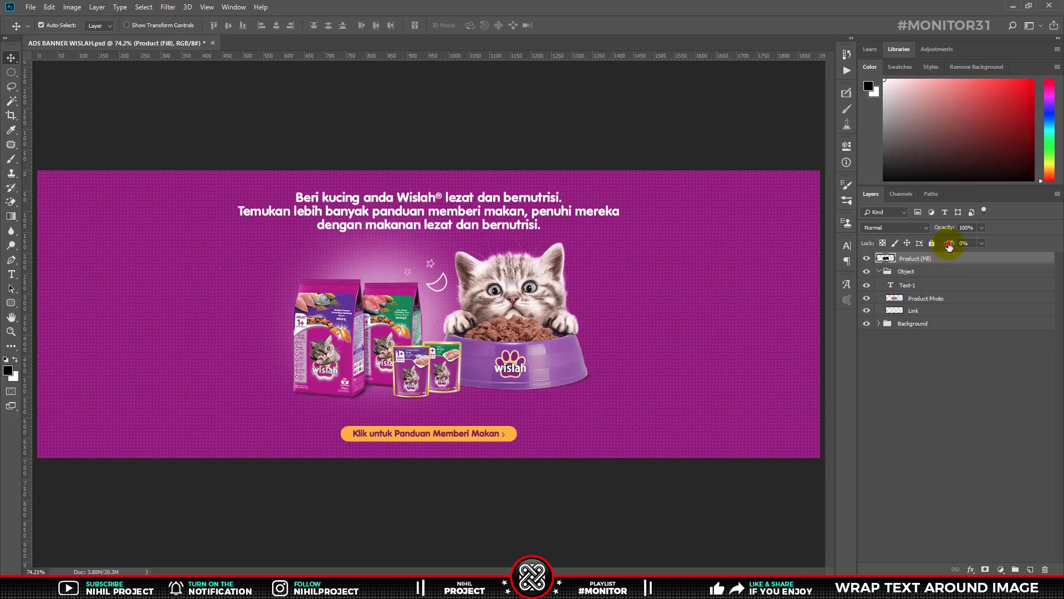
{"action": "left_click_drag", "start_coordinate": [948, 247], "coordinate": [1038, 244]}
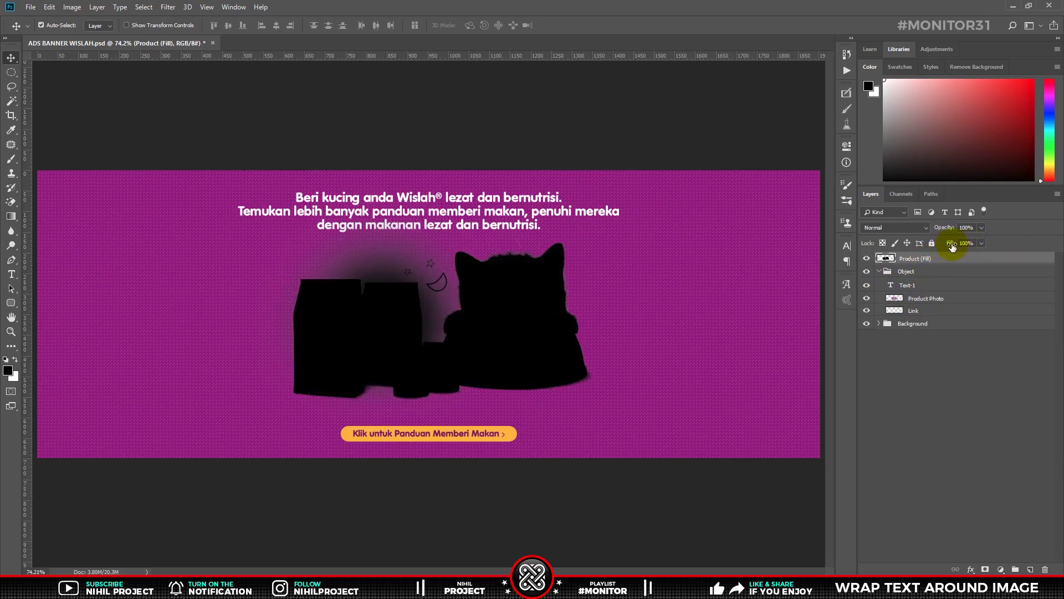
{"action": "left_click_drag", "start_coordinate": [951, 246], "coordinate": [801, 245]}
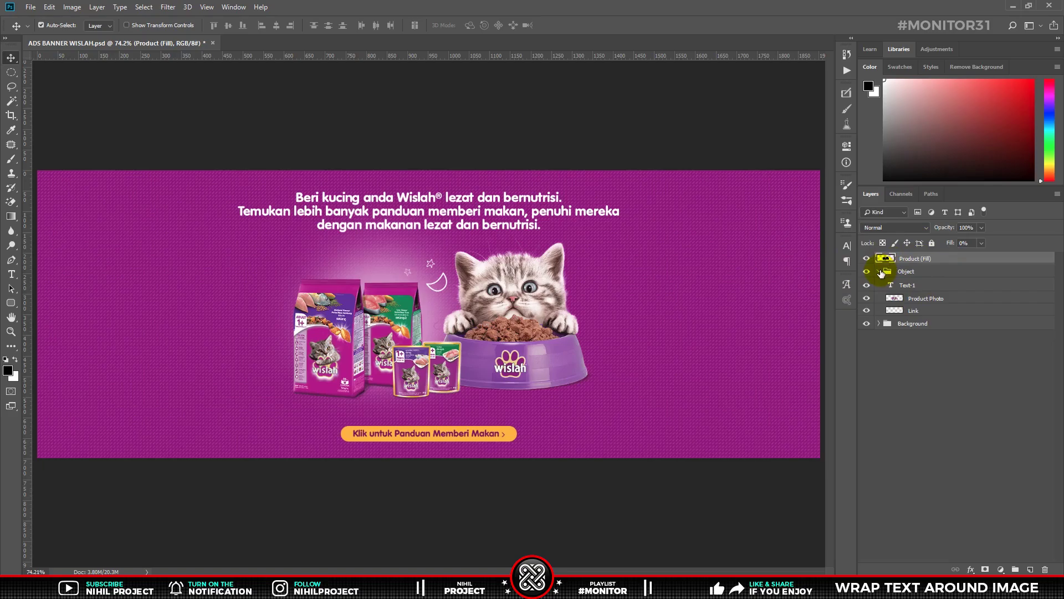
{"action": "left_click", "coordinate": [879, 271]}
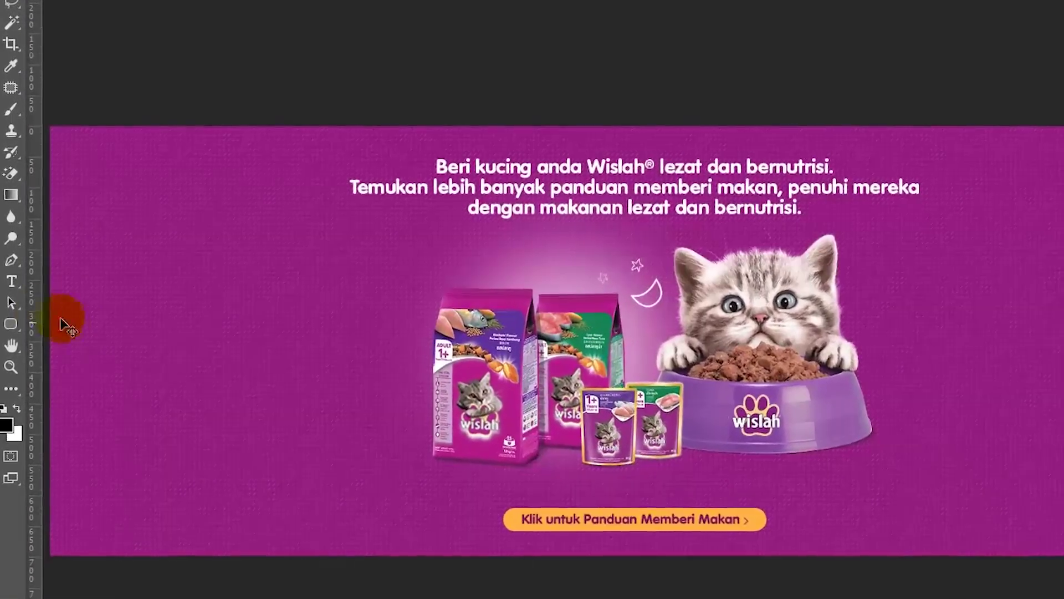
- Select the Pen Tool in Path mode and show the rulers with Ctrl+R
{"action": "right_click", "coordinate": [11, 263]}
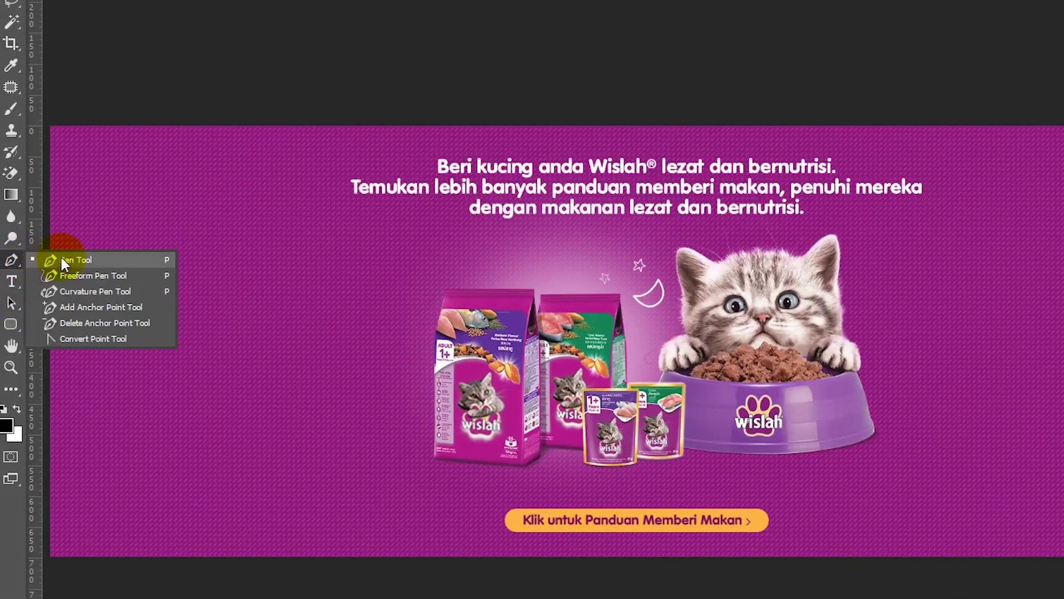
{"action": "left_click", "coordinate": [94, 260]}
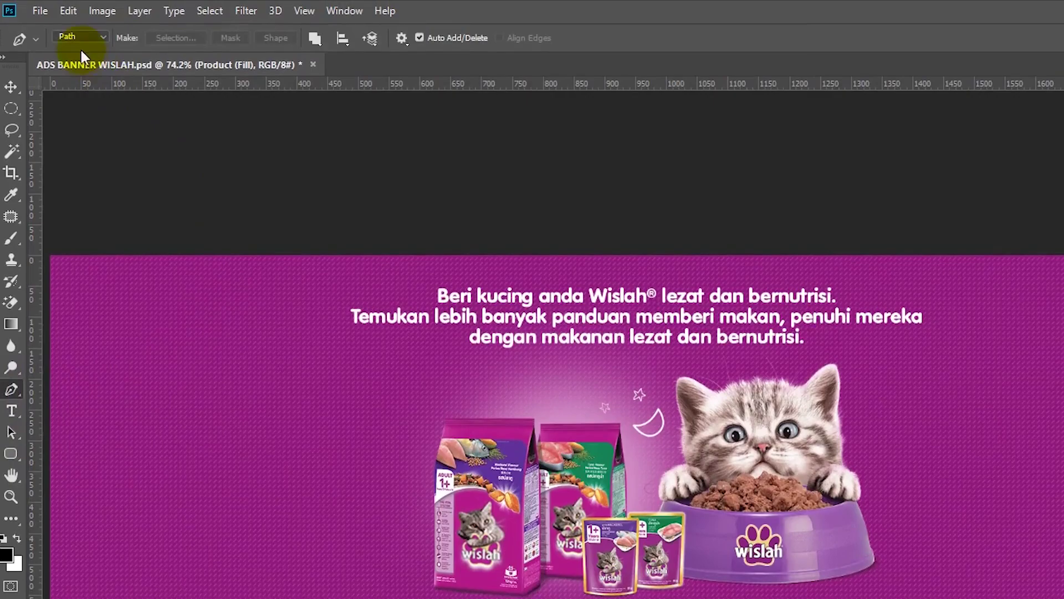
{"action": "left_click", "coordinate": [78, 37]}
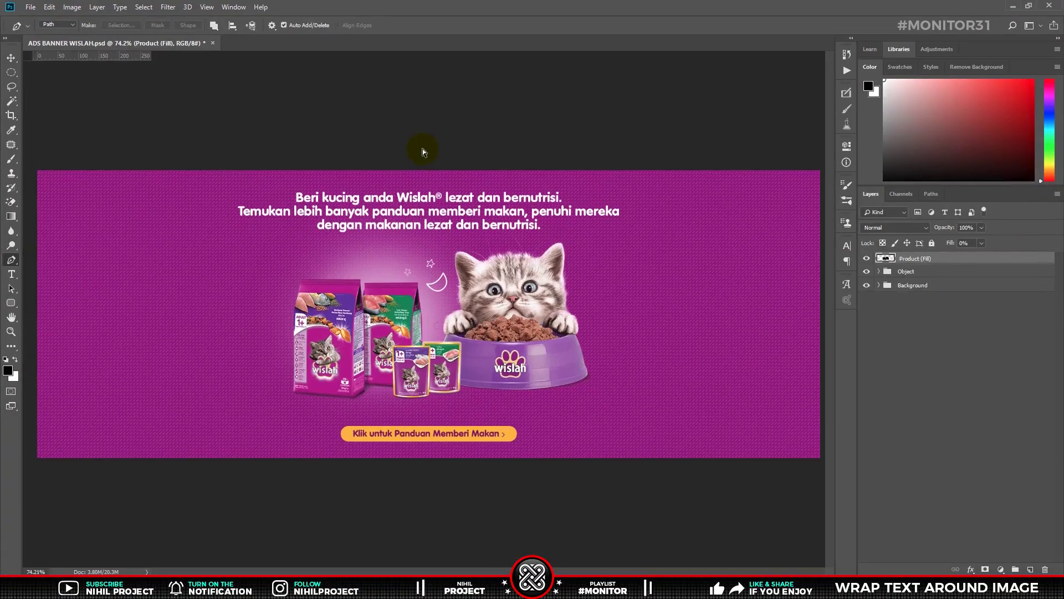
{"action": "key", "text": "ctrl+r"}
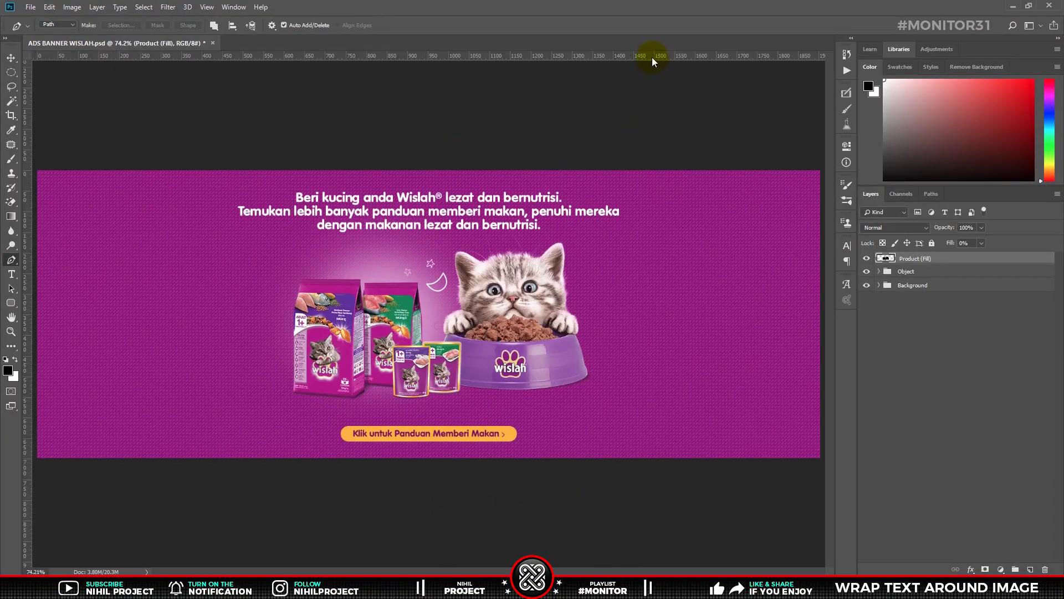
- Add guides below the headline, above the orange button and near the right edge
{"action": "left_click_drag", "start_coordinate": [654, 55], "coordinate": [719, 236]}
{"action": "left_click_drag", "start_coordinate": [701, 60], "coordinate": [737, 413]}
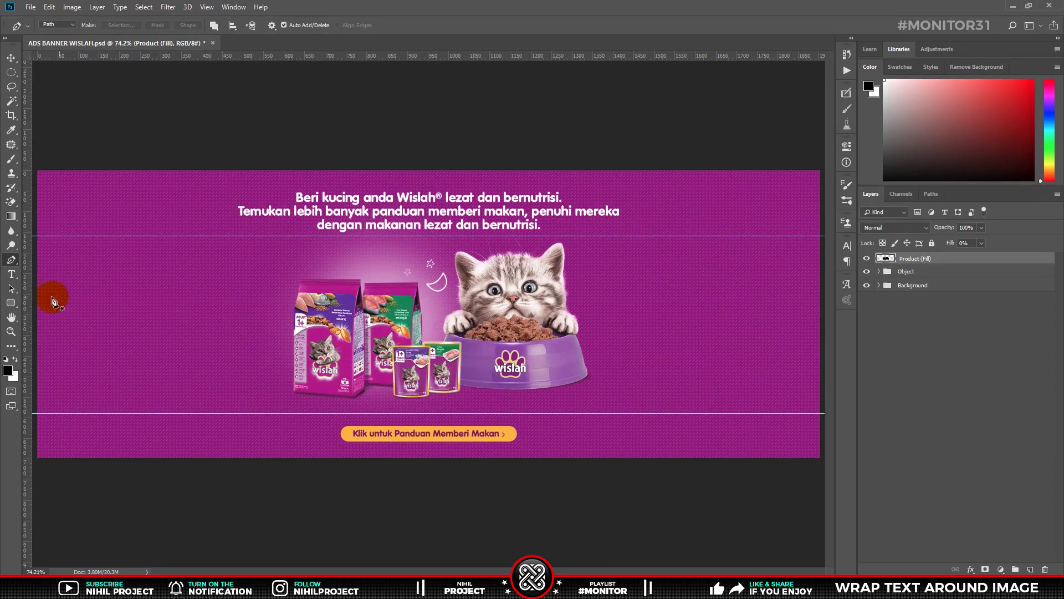
{"action": "left_click_drag", "start_coordinate": [26, 297], "coordinate": [810, 300]}
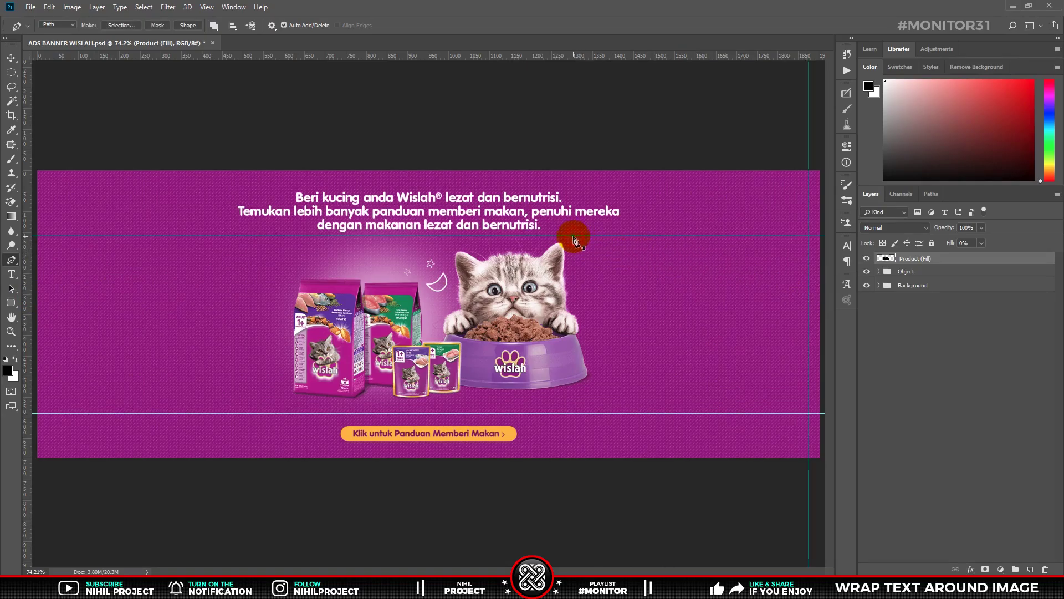
- Trace a closed pen path around the kitten's ear, side and bowl to the right-edge guide corners
{"action": "left_click", "coordinate": [573, 237]}
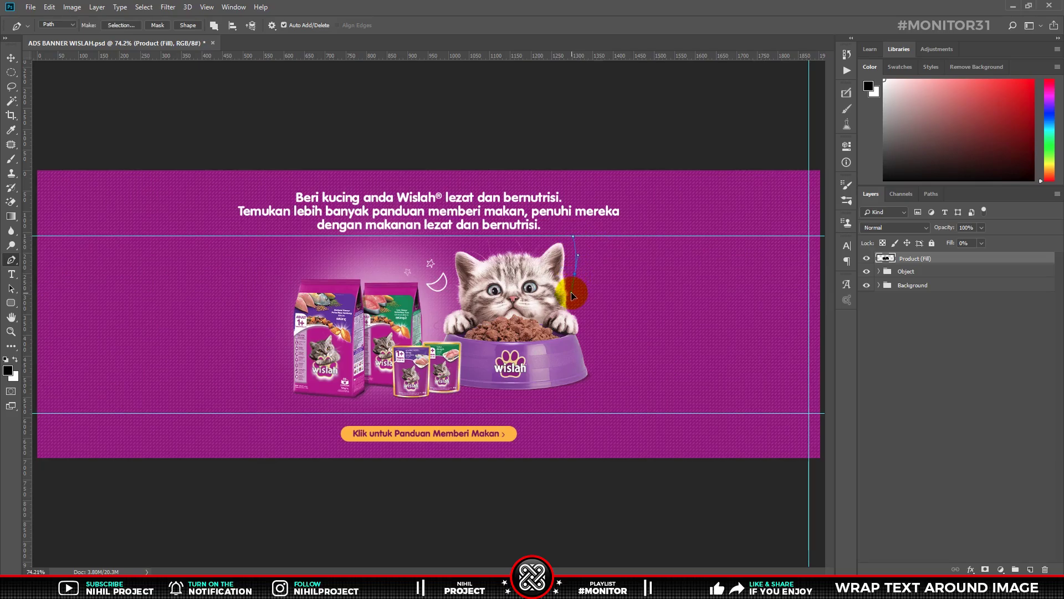
{"action": "left_click_drag", "start_coordinate": [572, 295], "coordinate": [578, 280]}
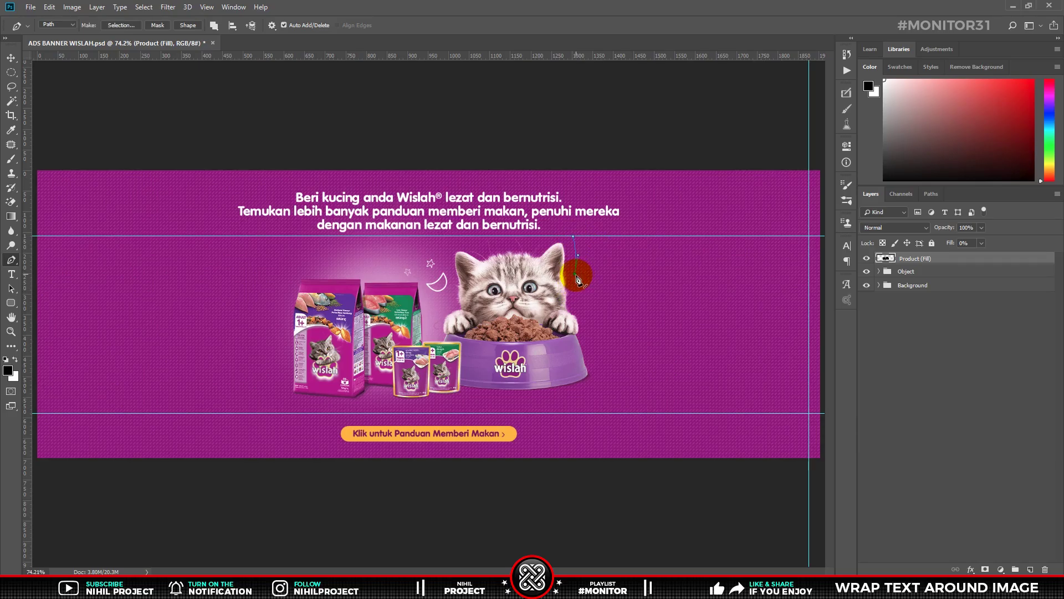
{"action": "left_click_drag", "start_coordinate": [578, 280], "coordinate": [593, 339]}
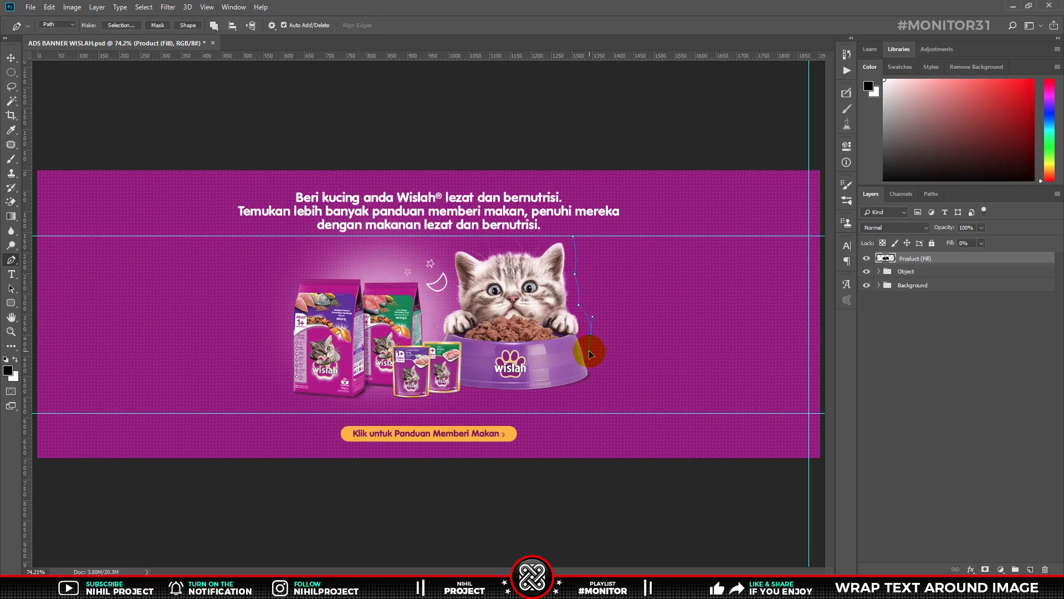
{"action": "left_click_drag", "start_coordinate": [602, 404], "coordinate": [604, 381]}
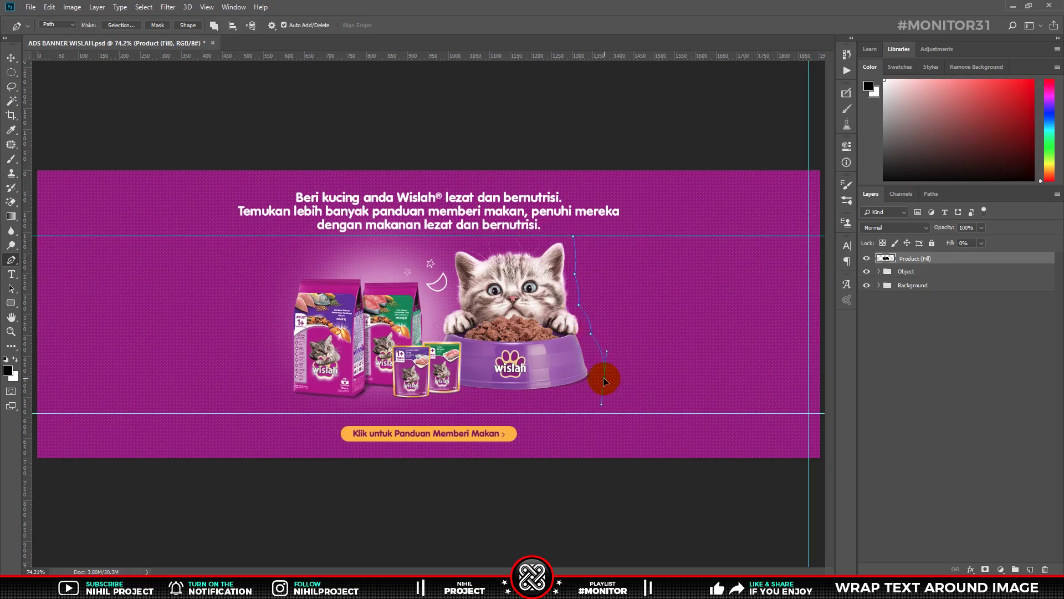
{"action": "left_click_drag", "start_coordinate": [565, 413], "coordinate": [577, 417]}
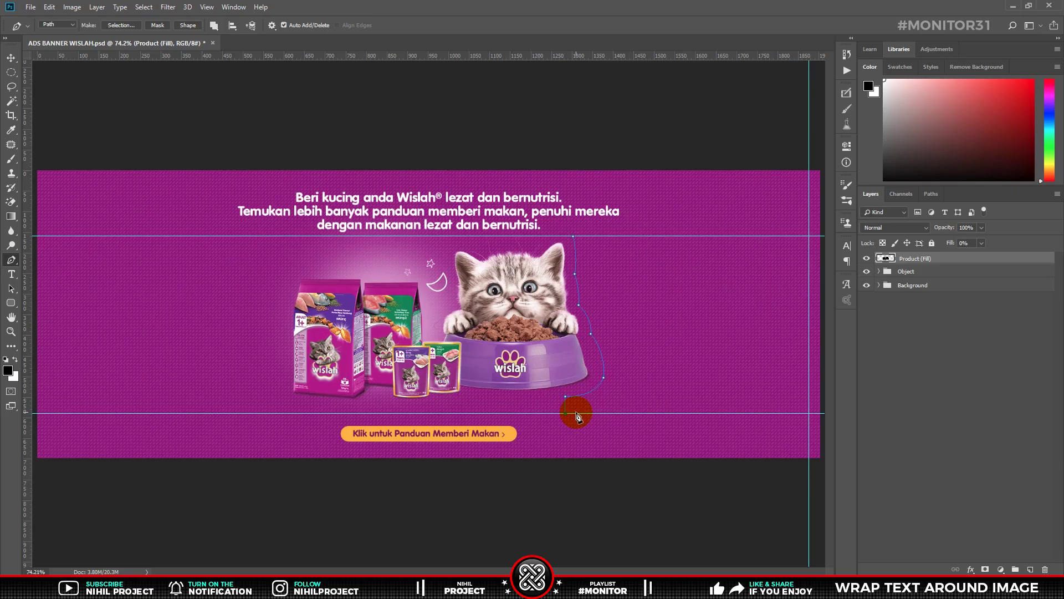
{"action": "left_click", "coordinate": [809, 420], "text": "shift"}
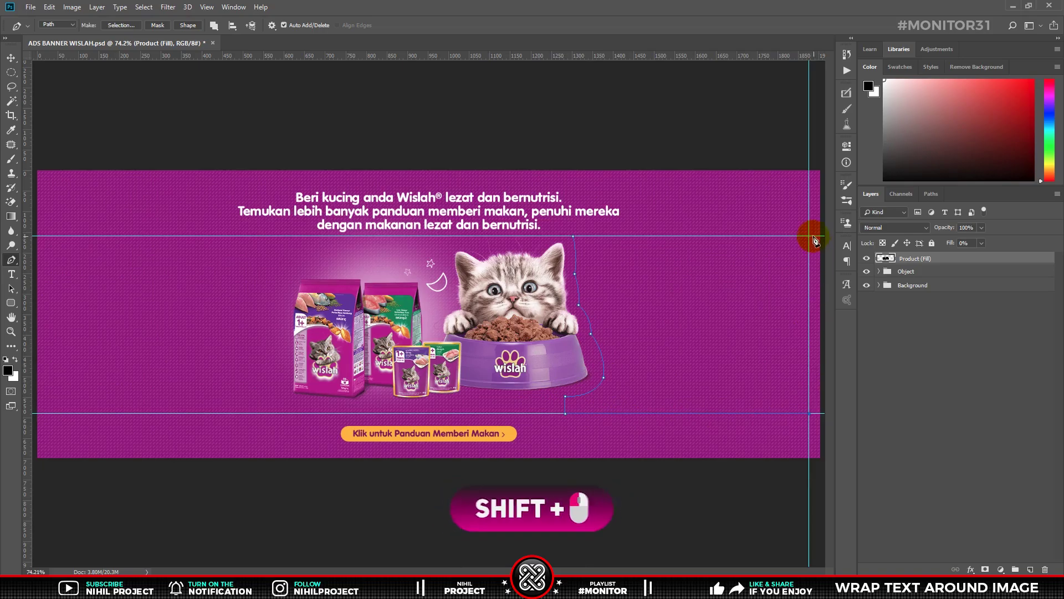
{"action": "left_click", "coordinate": [809, 238]}
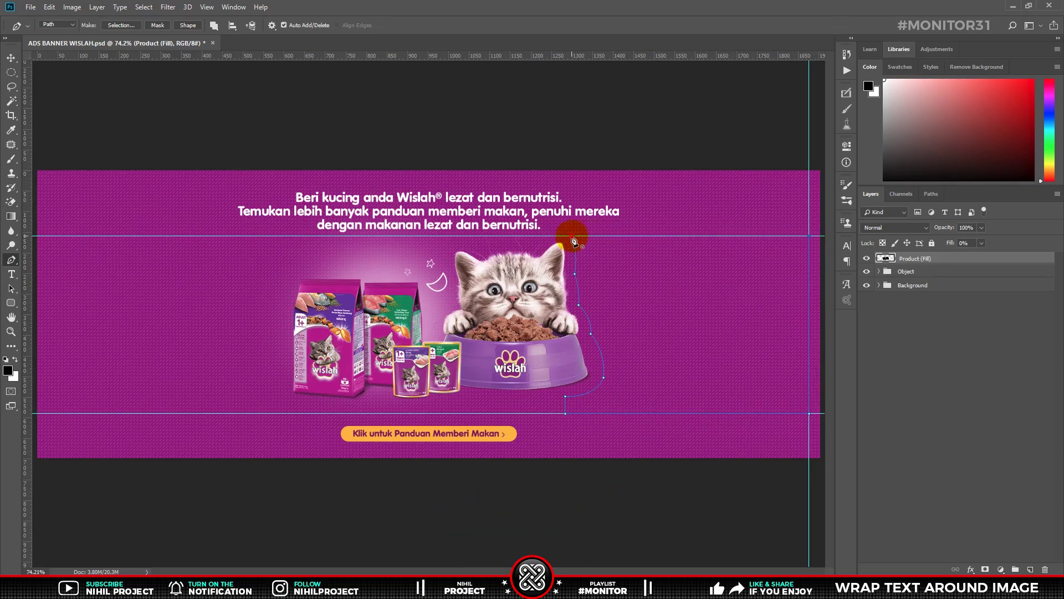
{"action": "left_click", "coordinate": [573, 237]}
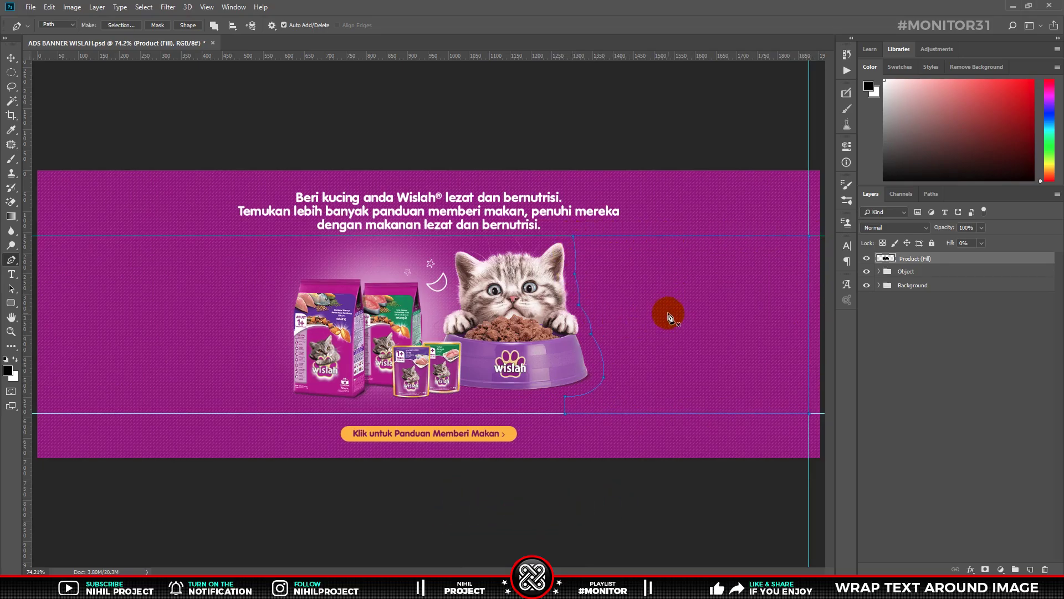
- Turn the path into a text area, paste Lorem Ipsum twice, and commit the text
{"action": "key", "text": "t"}
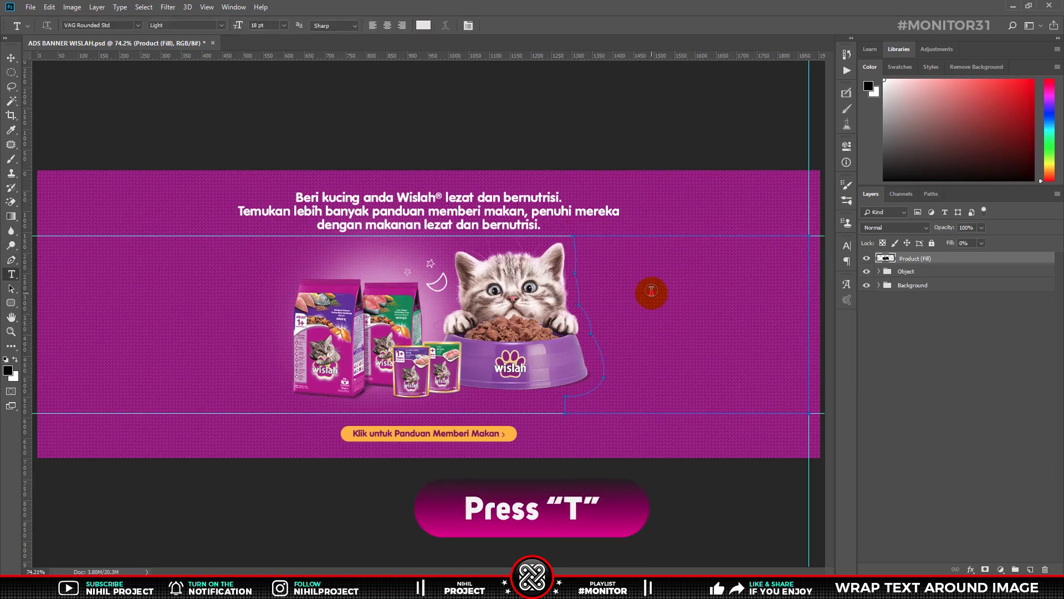
{"action": "left_click", "coordinate": [651, 291]}
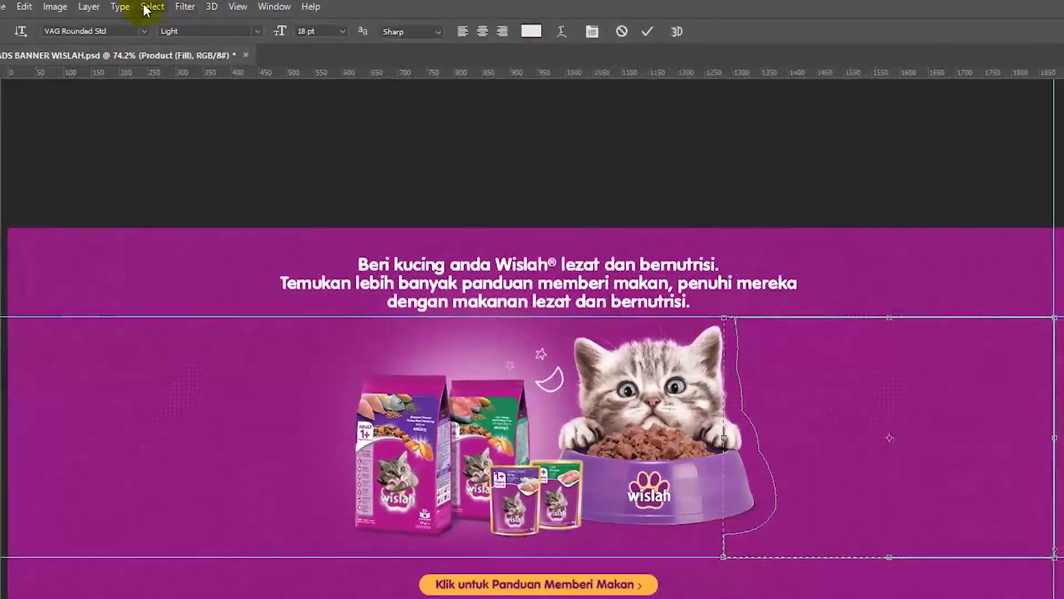
{"action": "left_click", "coordinate": [121, 7]}
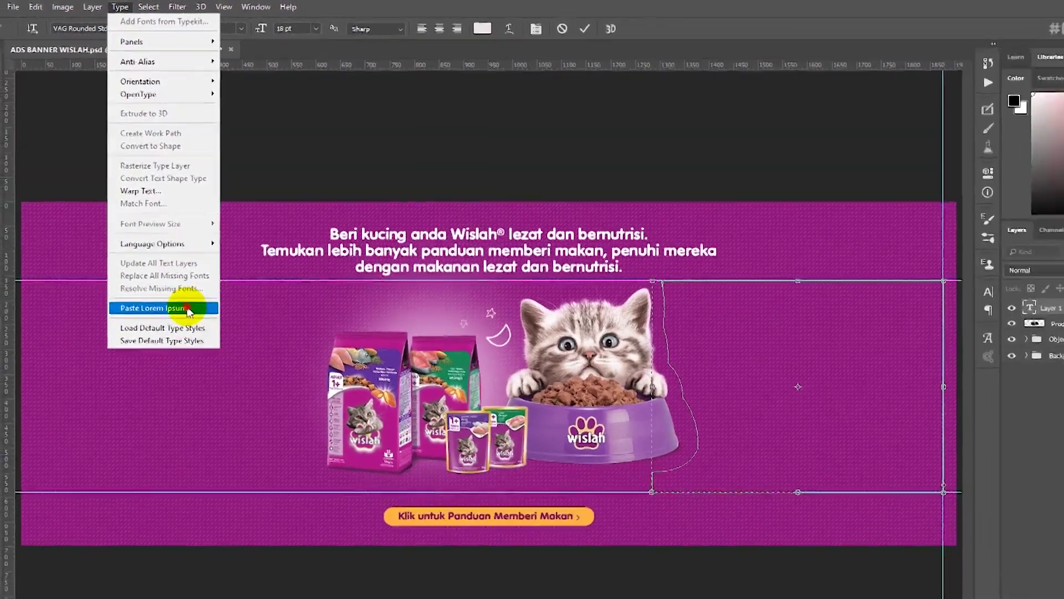
{"action": "left_click", "coordinate": [167, 365]}
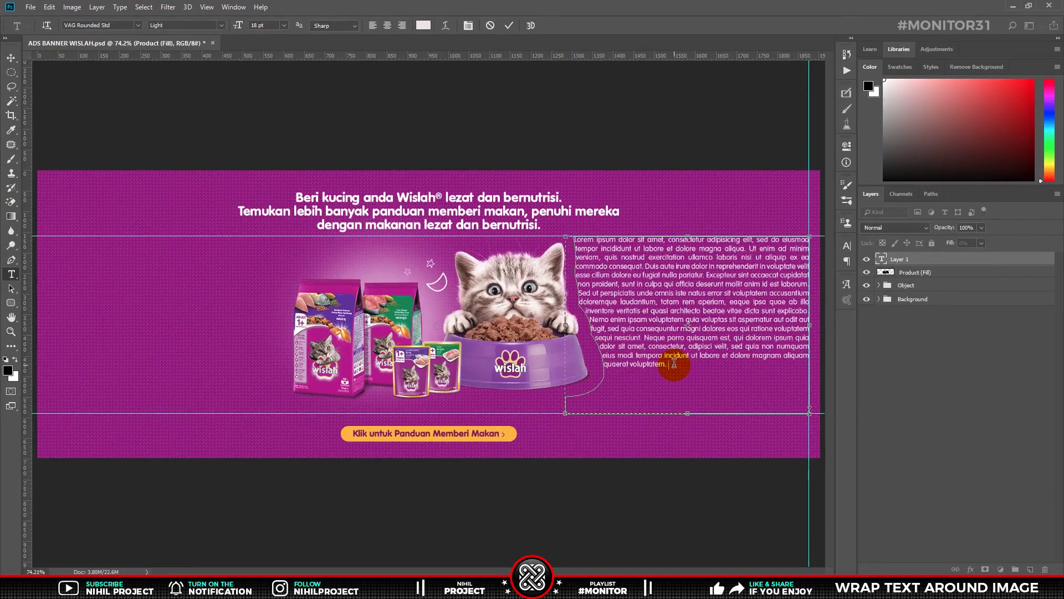
{"action": "left_click", "coordinate": [674, 363]}
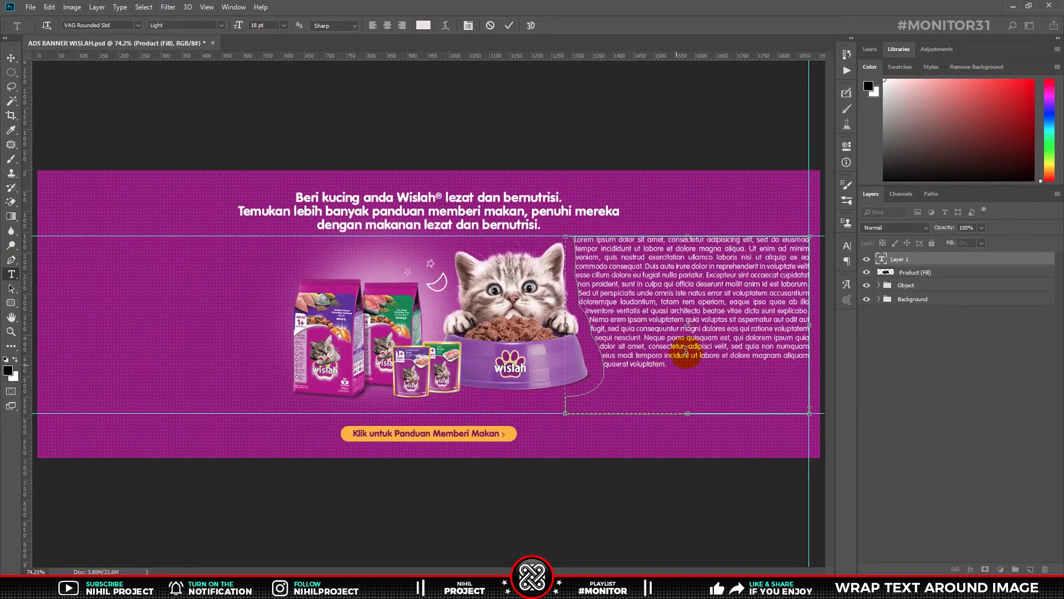
{"action": "left_click", "coordinate": [121, 7]}
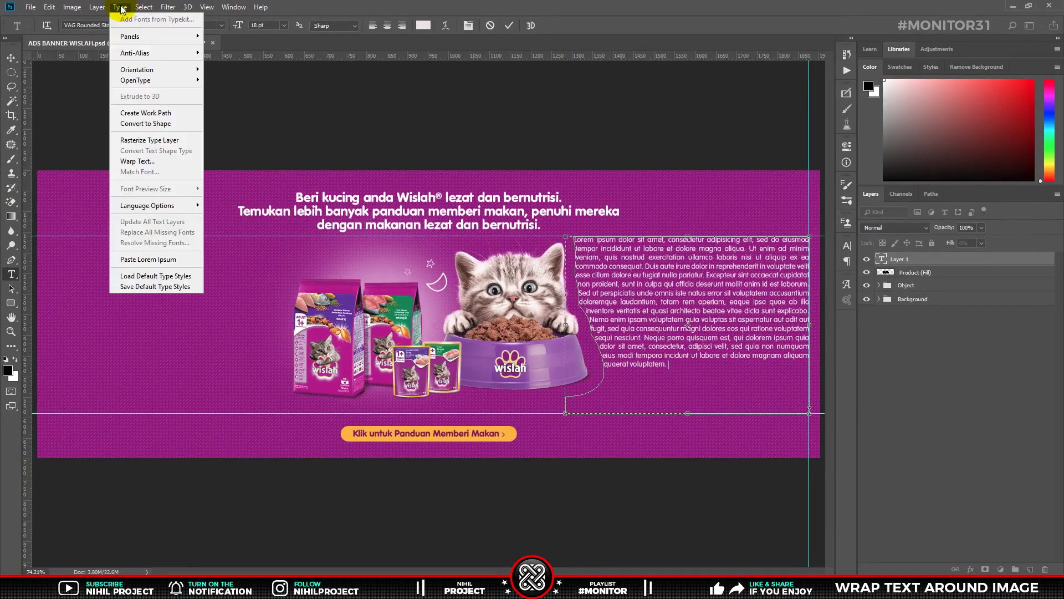
{"action": "left_click", "coordinate": [176, 261]}
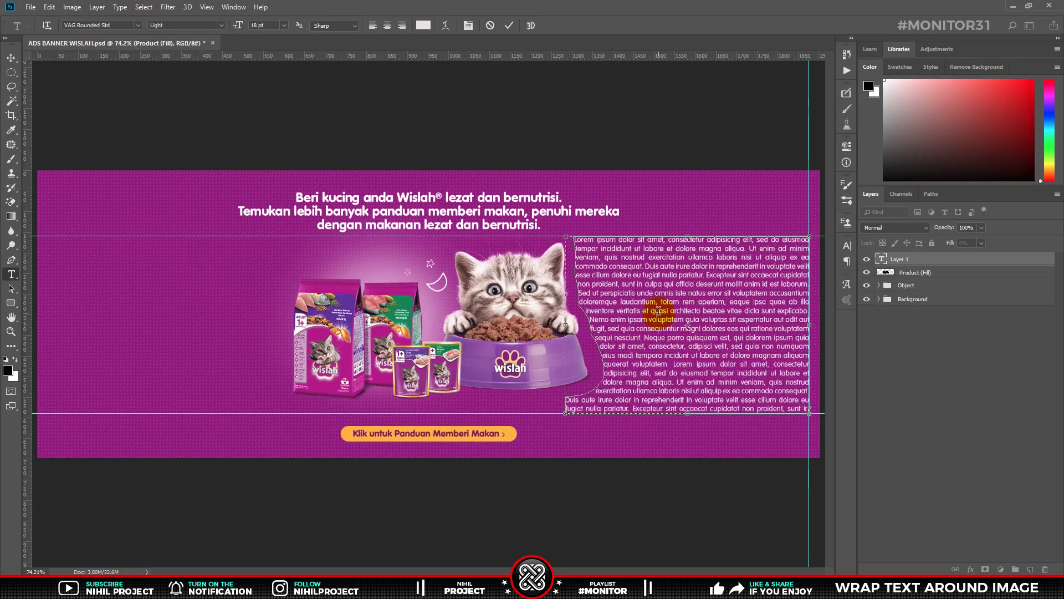
{"action": "left_click", "coordinate": [511, 27]}
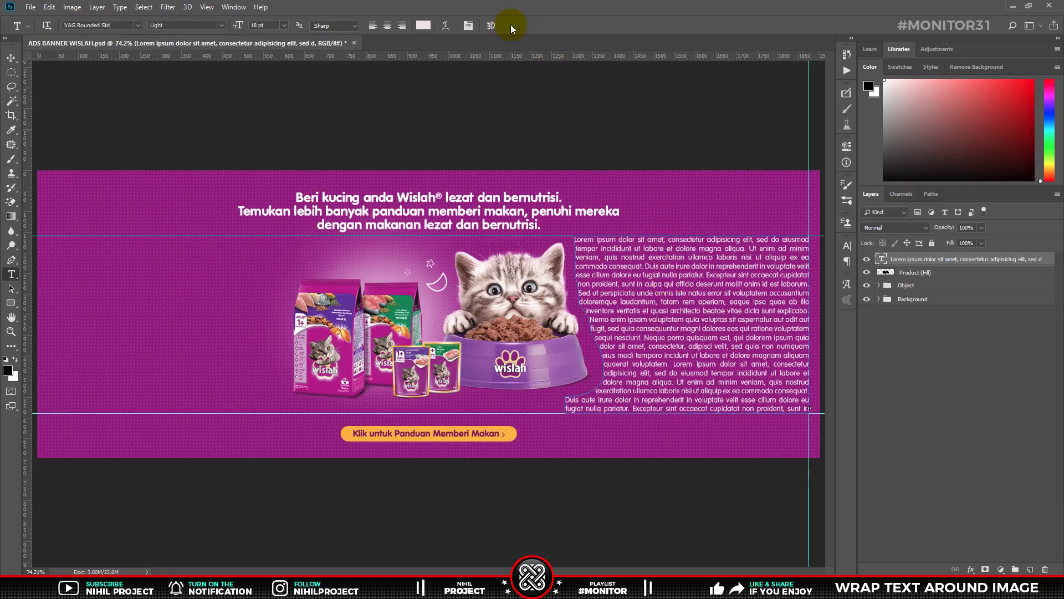
- Draw a closed pen path over the empty area left of the Wislah products
{"action": "left_click", "coordinate": [11, 260]}
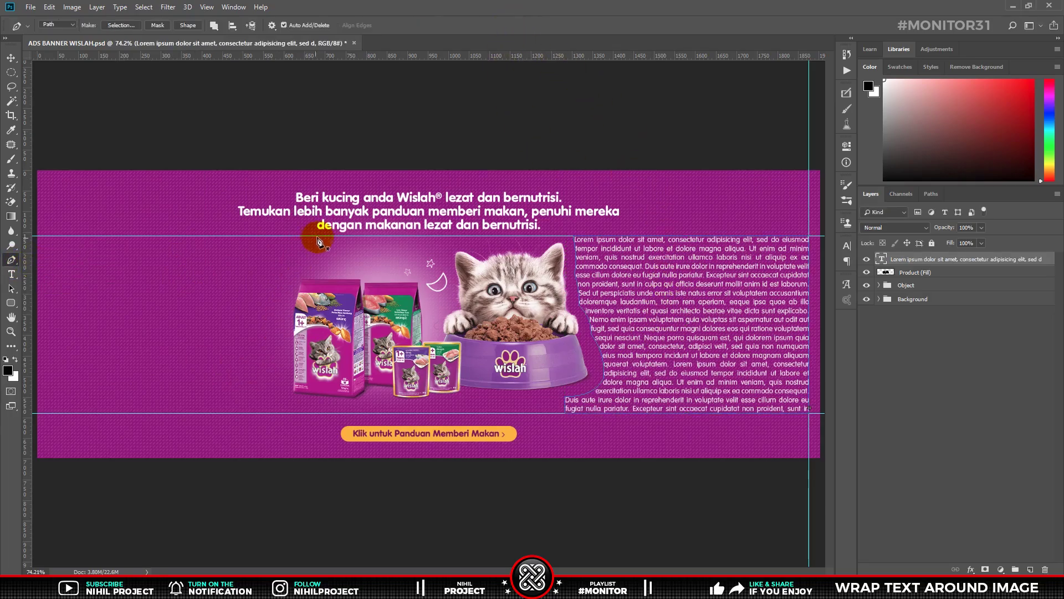
{"action": "left_click", "coordinate": [312, 237]}
{"action": "left_click", "coordinate": [312, 267]}
{"action": "left_click", "coordinate": [276, 321]}
{"action": "left_click", "coordinate": [276, 413]}
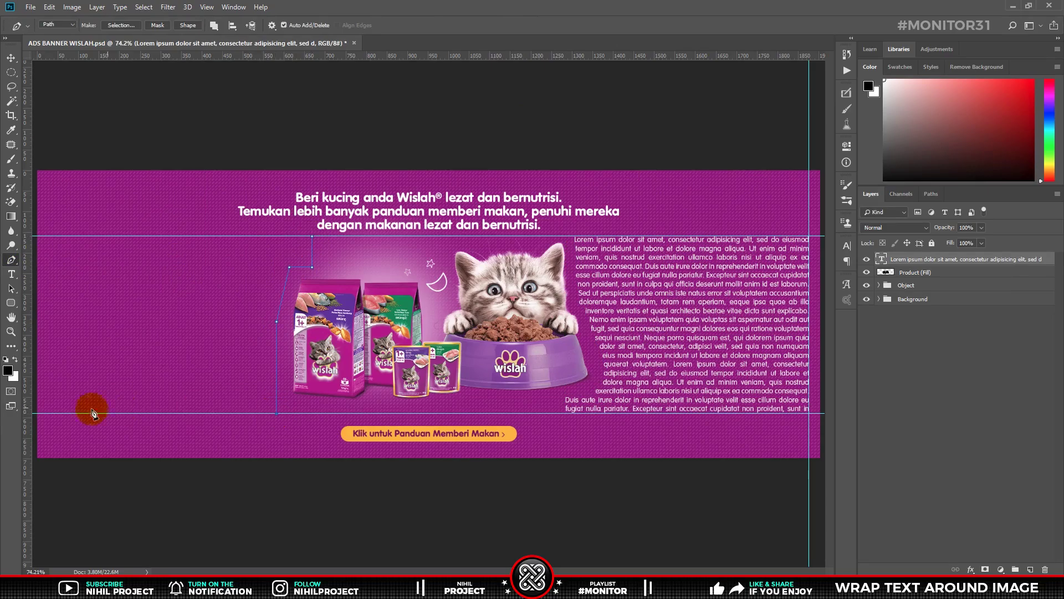
{"action": "left_click", "coordinate": [53, 413]}
{"action": "left_click", "coordinate": [53, 237]}
{"action": "left_click", "coordinate": [312, 236]}
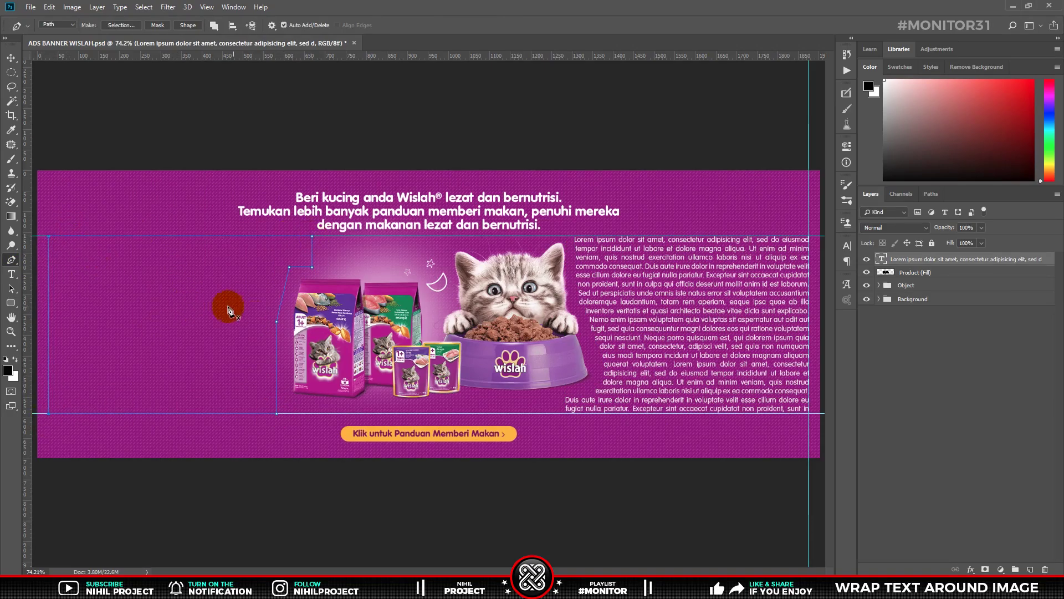
- Fill the left path with Lorem Ipsum pasted twice, commit it, and hide the guides
{"action": "key", "text": "t"}
{"action": "left_click", "coordinate": [182, 286]}
{"action": "left_click", "coordinate": [120, 6]}
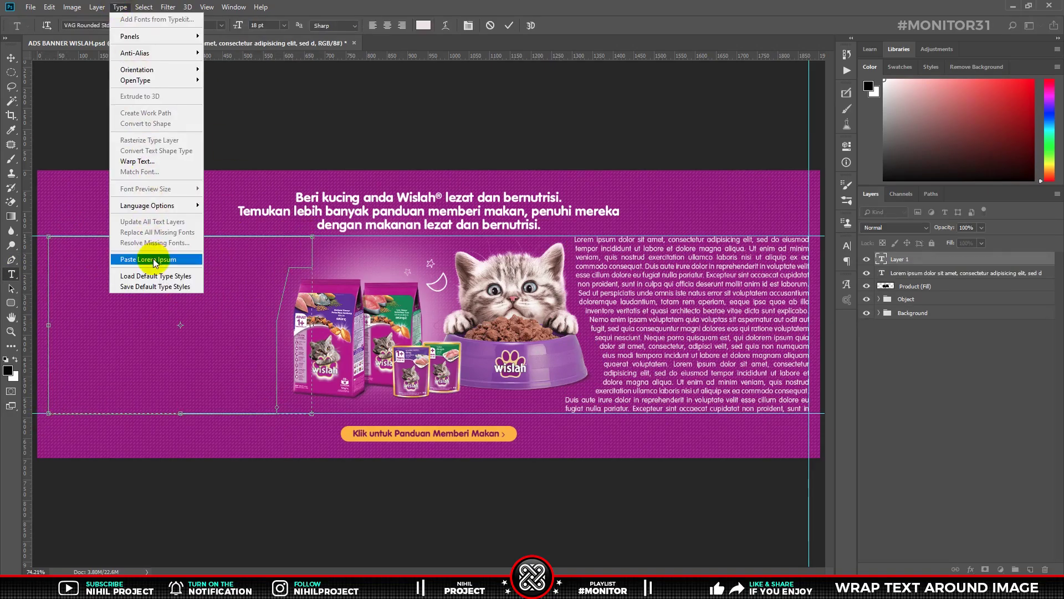
{"action": "left_click", "coordinate": [147, 260]}
{"action": "left_click", "coordinate": [120, 7]}
{"action": "left_click", "coordinate": [147, 259]}
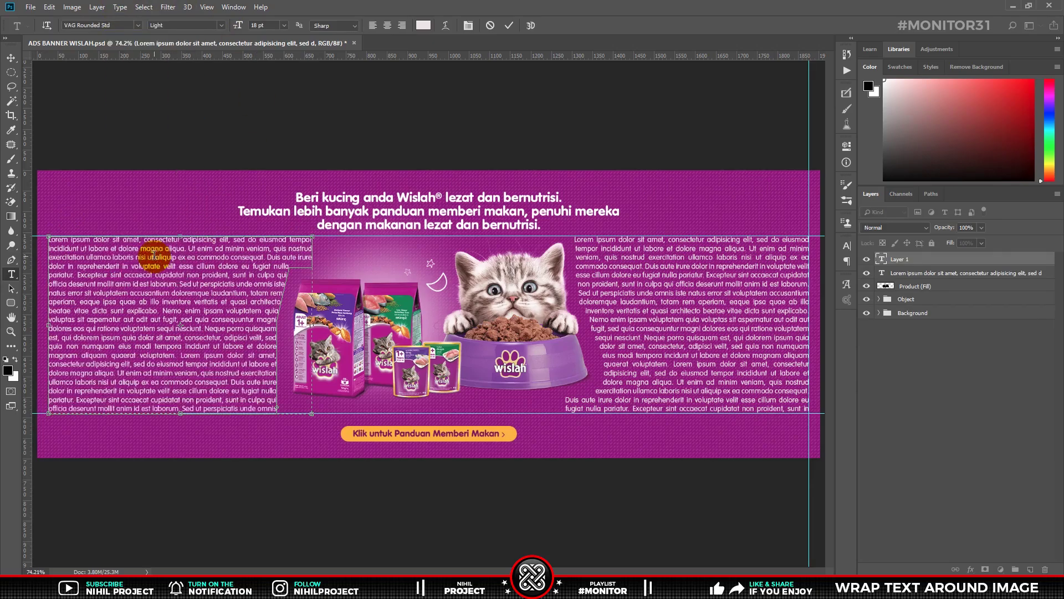
{"action": "left_click", "coordinate": [508, 25]}
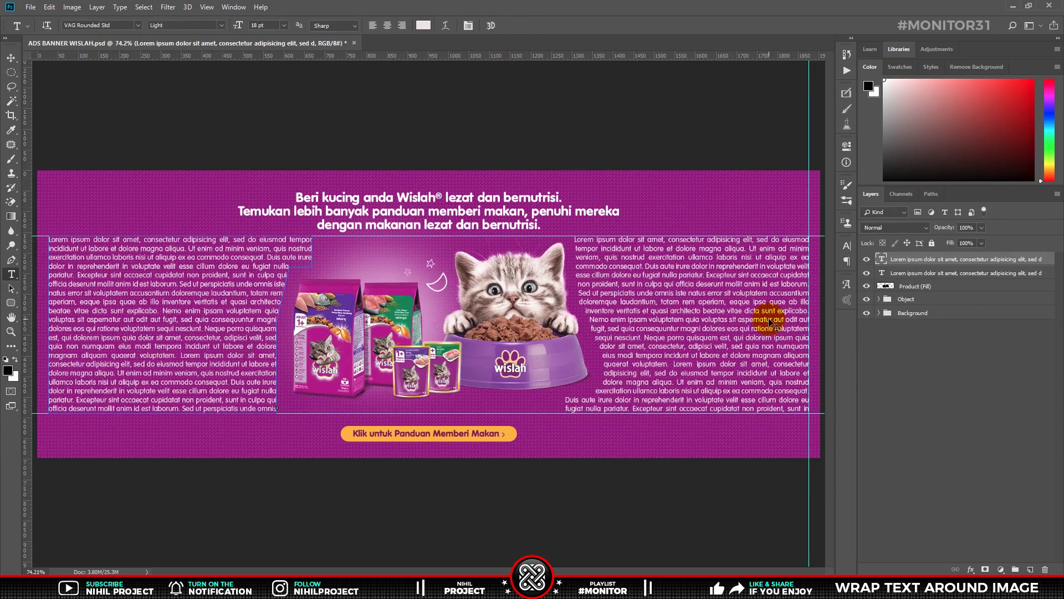
{"action": "key", "text": "ctrl+semicolon"}
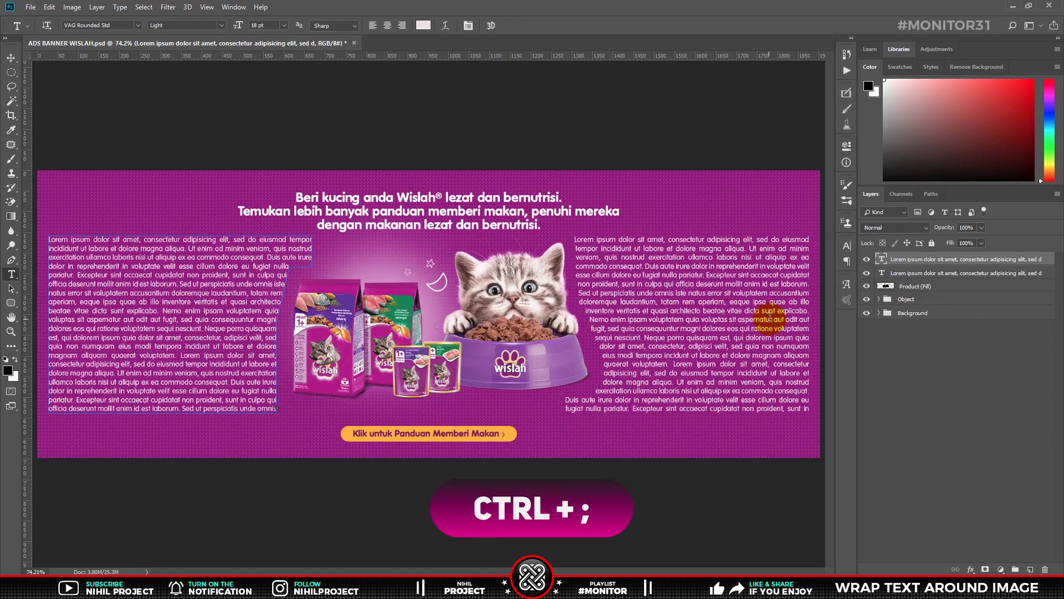
{"action": "left_click", "coordinate": [876, 361]}
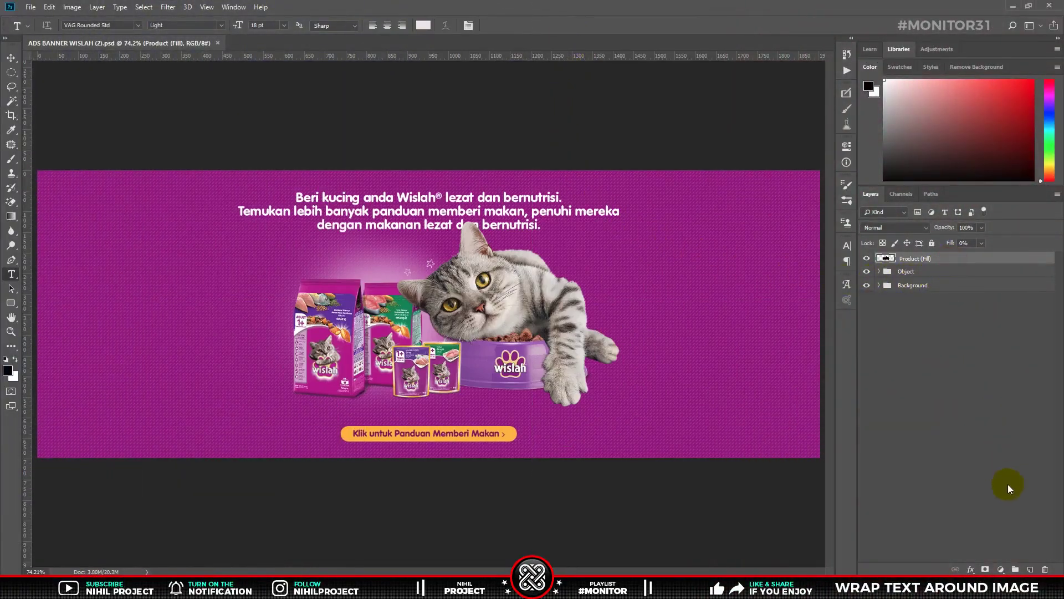
- Add a new layer named Brushing
{"action": "left_click", "coordinate": [1029, 569]}
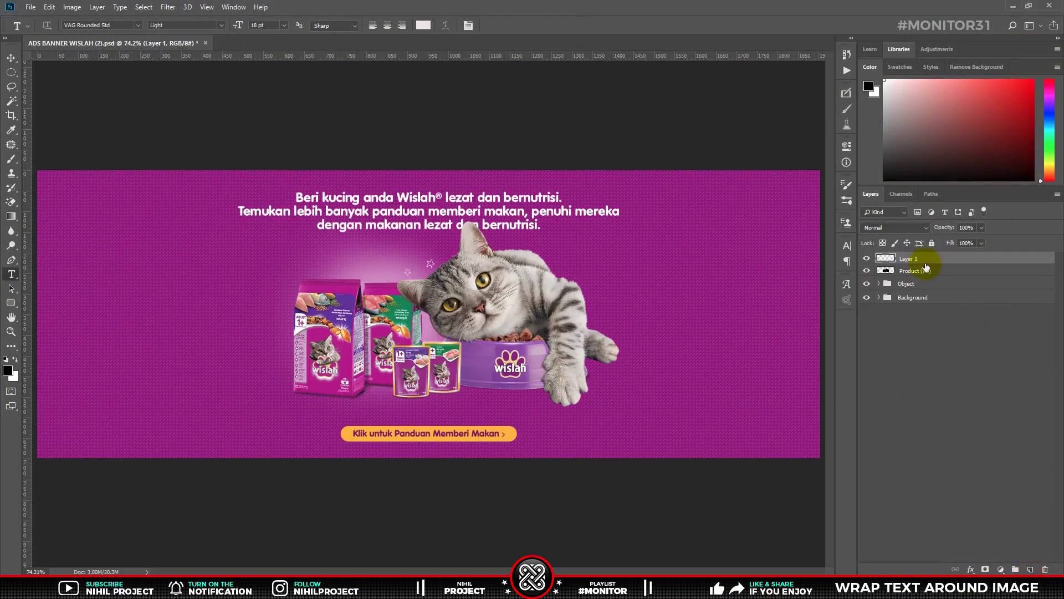
{"action": "double_click", "coordinate": [910, 257]}
{"action": "type", "text": "Brushing"}
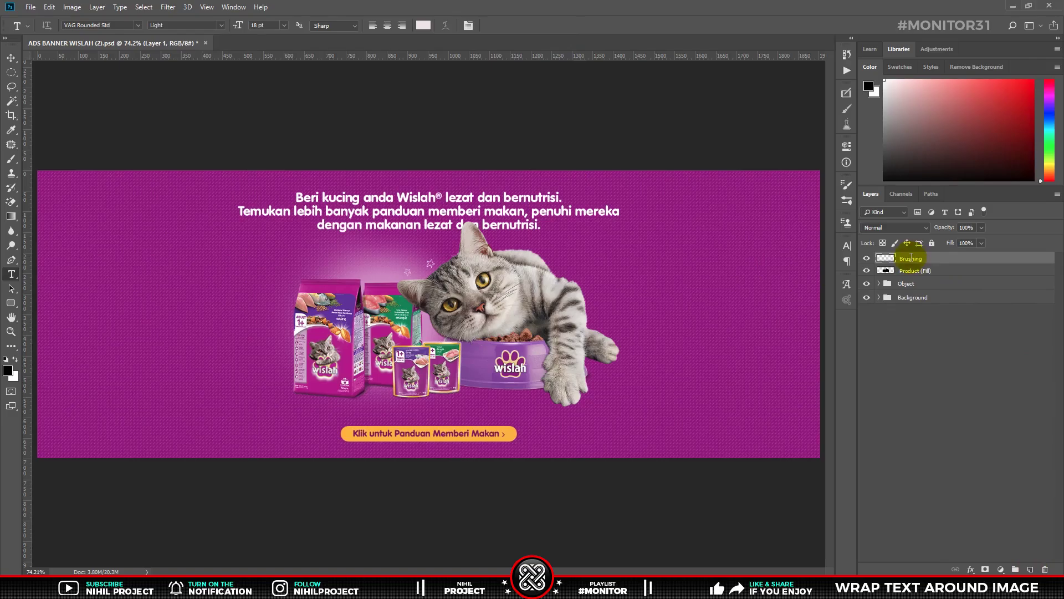
{"action": "key", "text": "Return"}
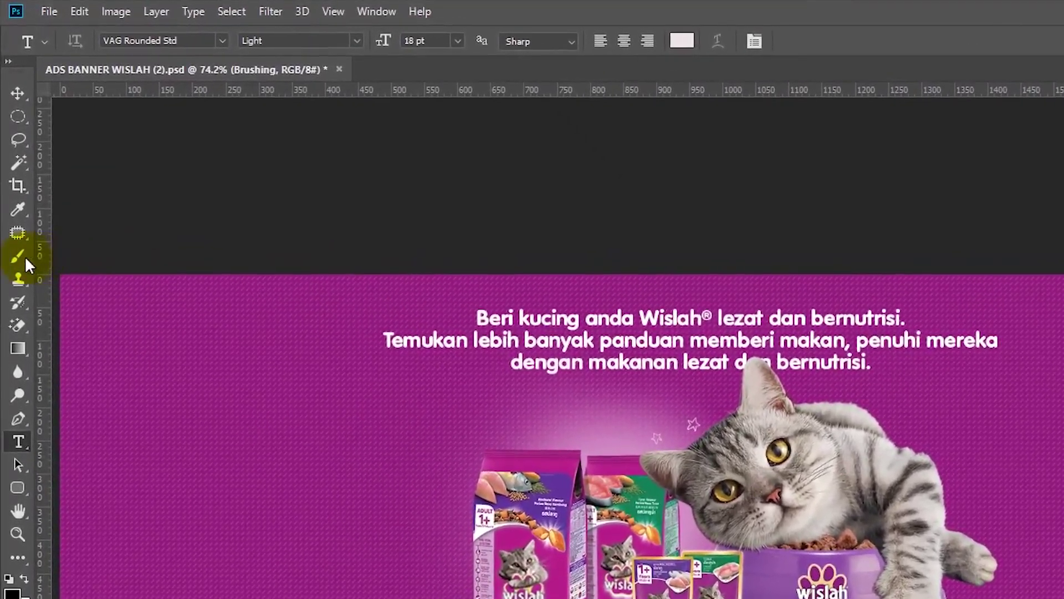
- Set up the Brush tool with a 20 px Hard Round tip and 25% smoothing
{"action": "left_click", "coordinate": [23, 258]}
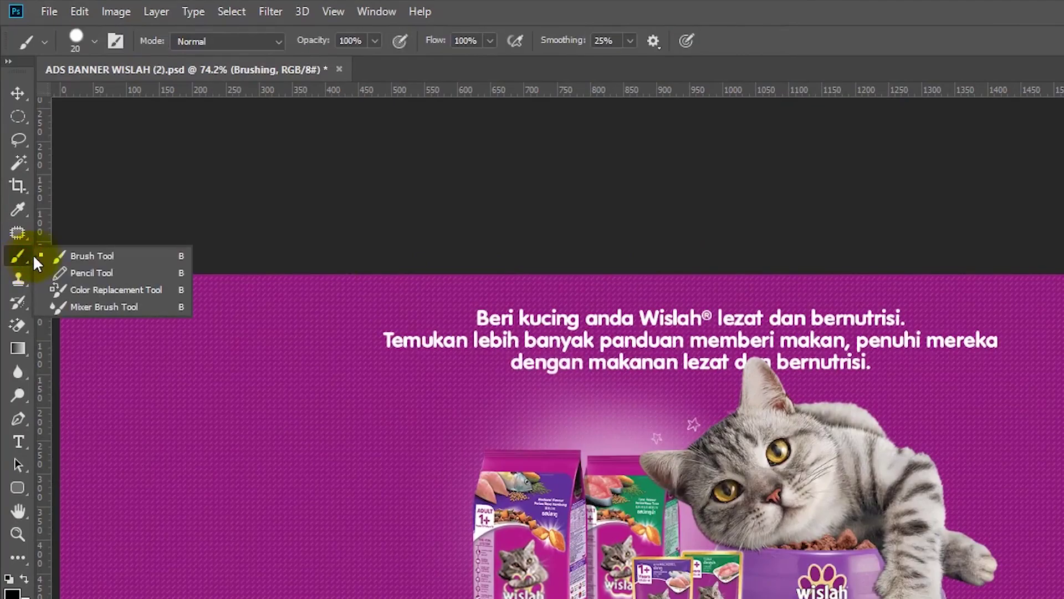
{"action": "left_click", "coordinate": [95, 43]}
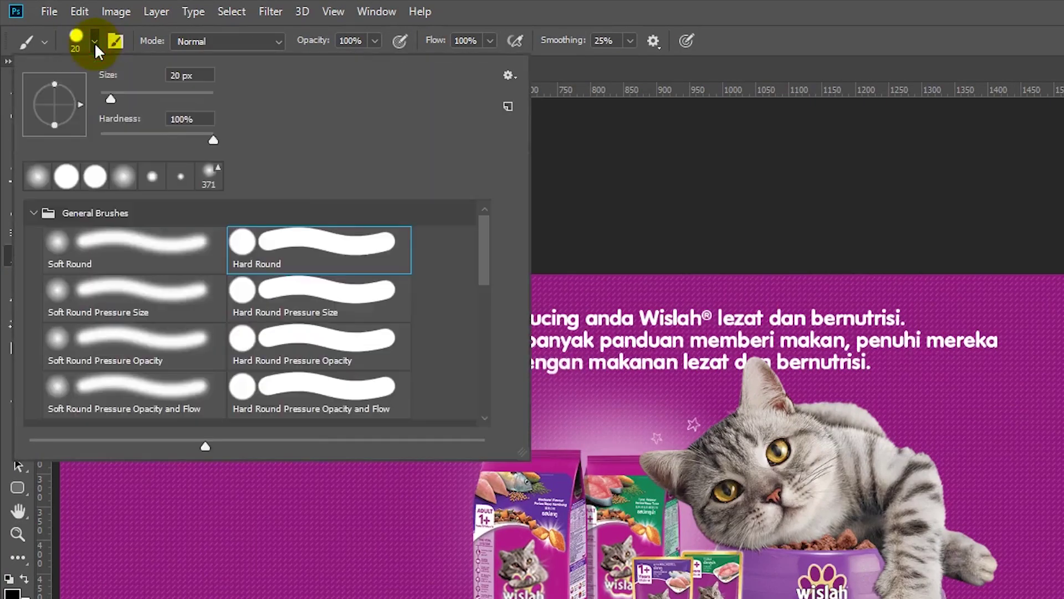
{"action": "left_click", "coordinate": [285, 246]}
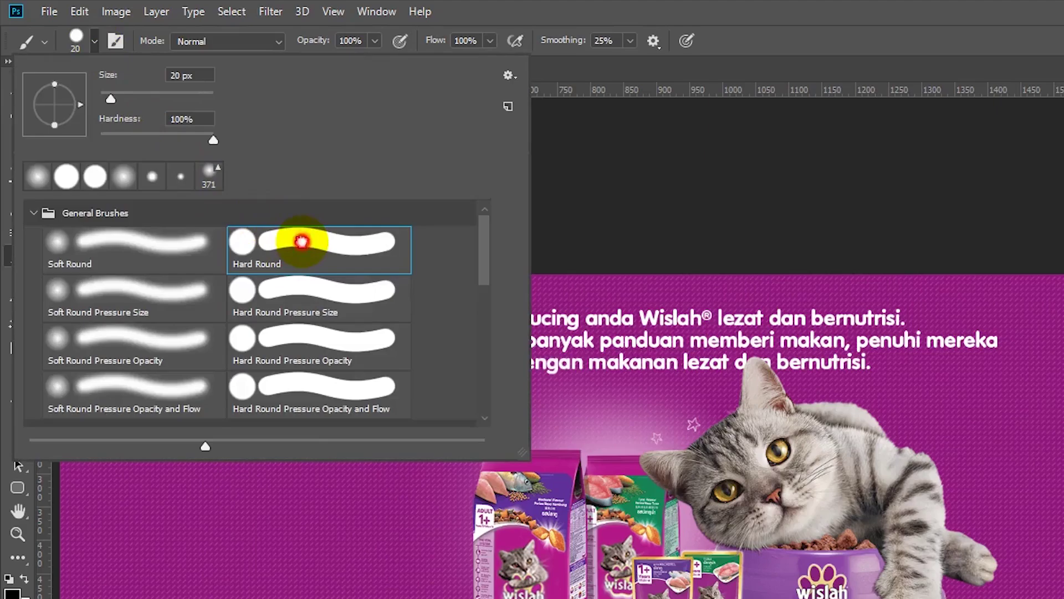
{"action": "left_click", "coordinate": [185, 78]}
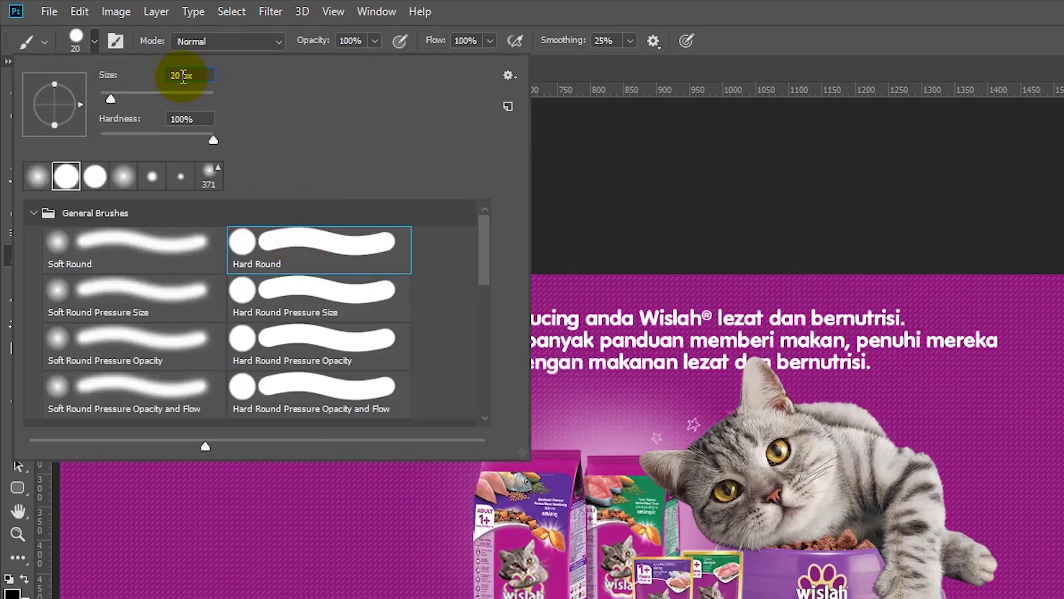
{"action": "left_click", "coordinate": [608, 43]}
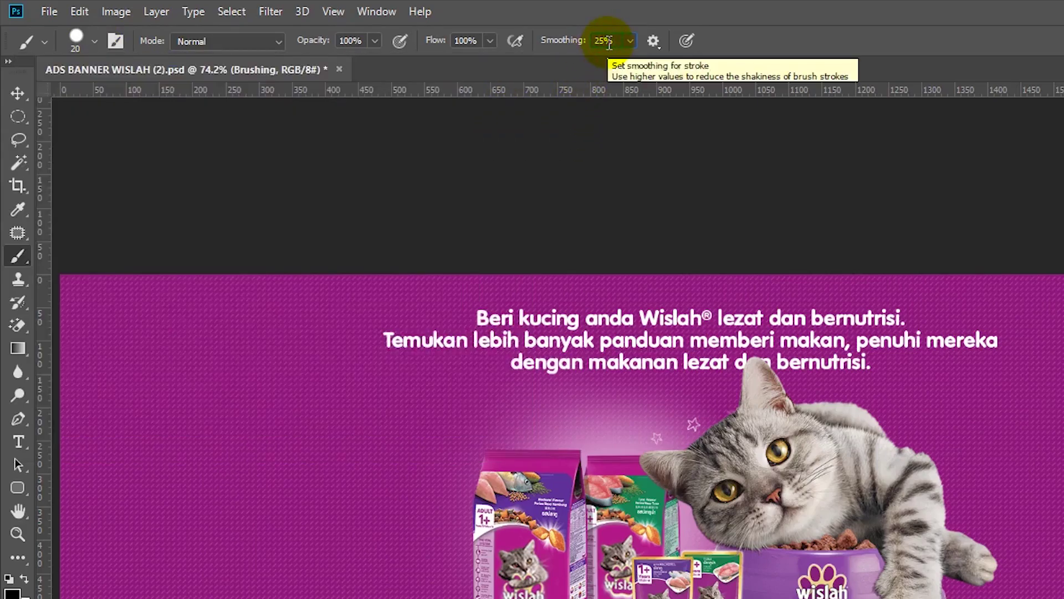
{"action": "left_click", "coordinate": [611, 43]}
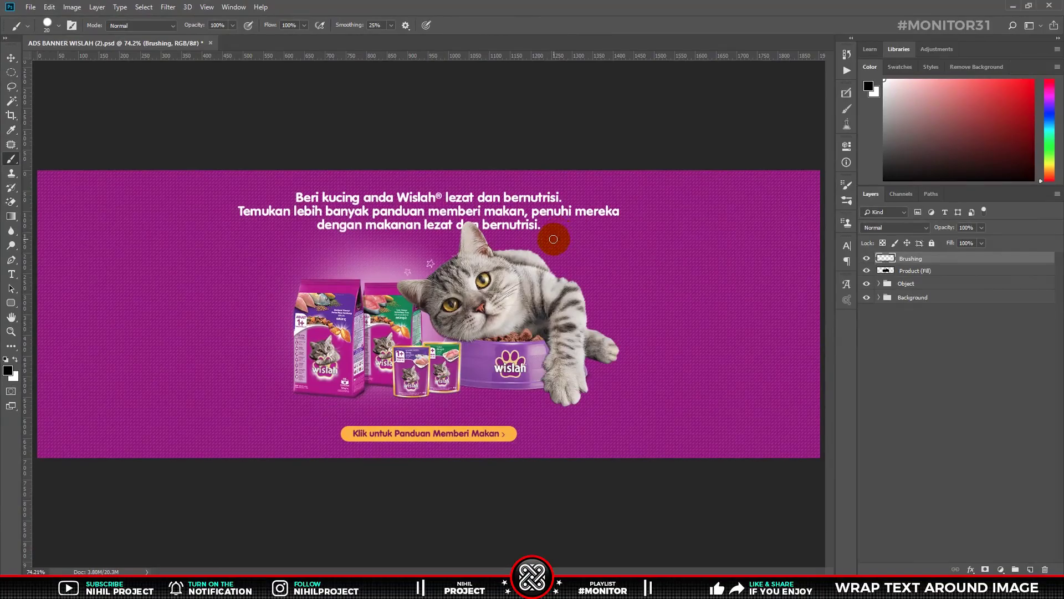
- Brush a black outline around the cat and food bags with straight edges, plus a top guide
{"action": "left_click_drag", "start_coordinate": [553, 239], "coordinate": [633, 345]}
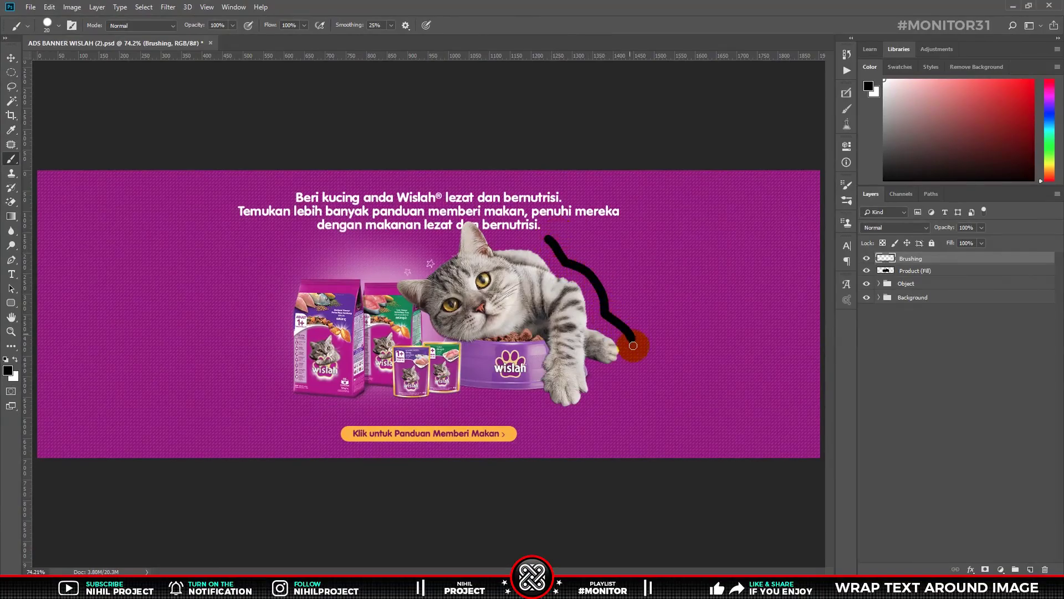
{"action": "left_click_drag", "start_coordinate": [633, 346], "coordinate": [566, 417]}
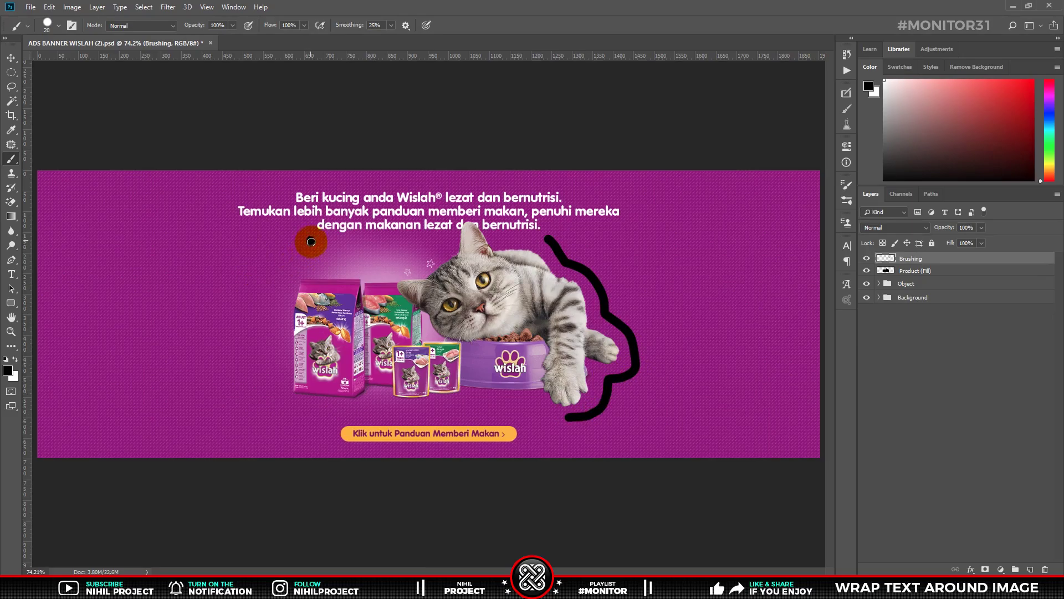
{"action": "left_click_drag", "start_coordinate": [311, 238], "coordinate": [278, 316]}
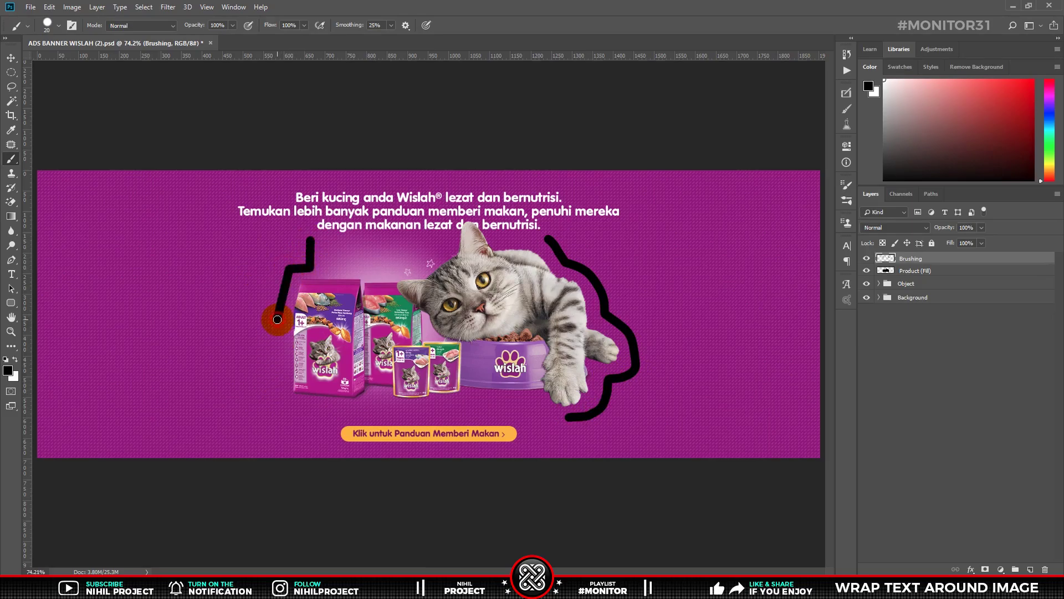
{"action": "left_click", "coordinate": [278, 416], "text": "shift"}
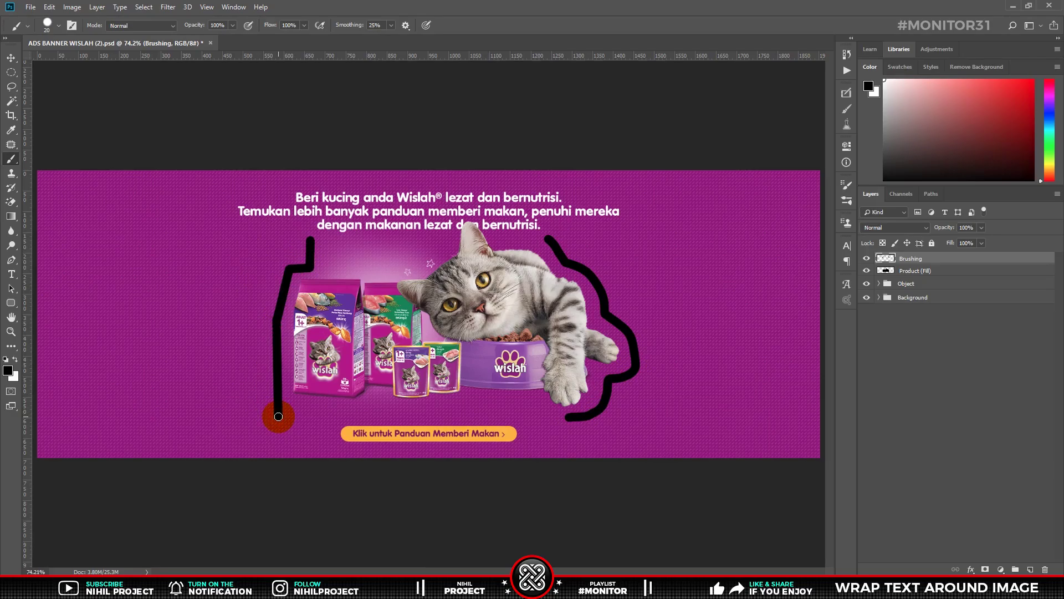
{"action": "left_click", "coordinate": [570, 416], "text": "shift"}
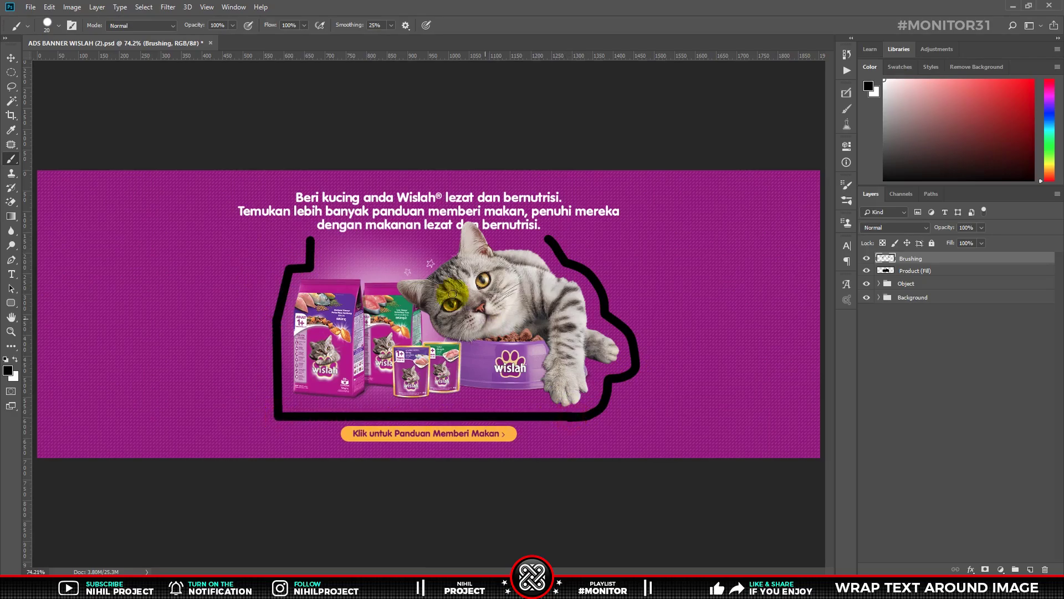
{"action": "left_click", "coordinate": [548, 238], "text": "shift"}
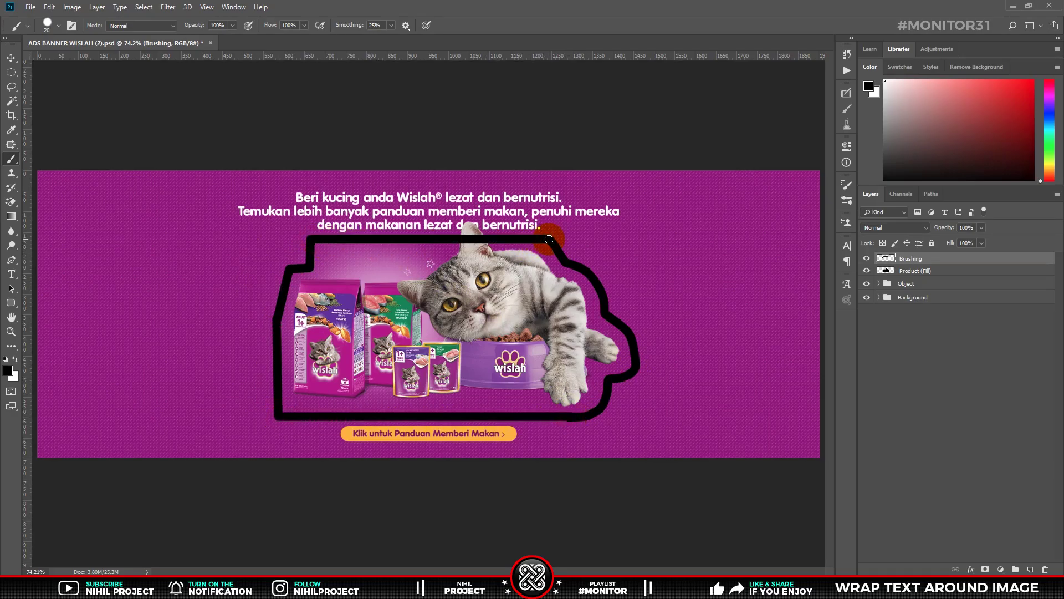
{"action": "left_click_drag", "start_coordinate": [712, 55], "coordinate": [786, 242]}
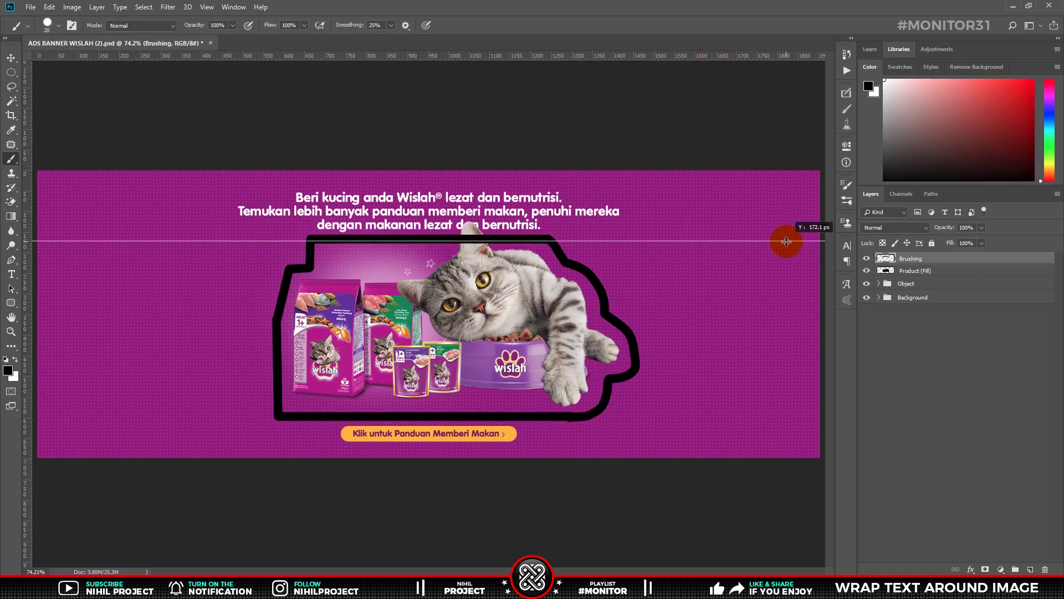
- Add guides along the outline's bottom and near the banner's left and right edges
{"action": "left_click_drag", "start_coordinate": [760, 56], "coordinate": [821, 418]}
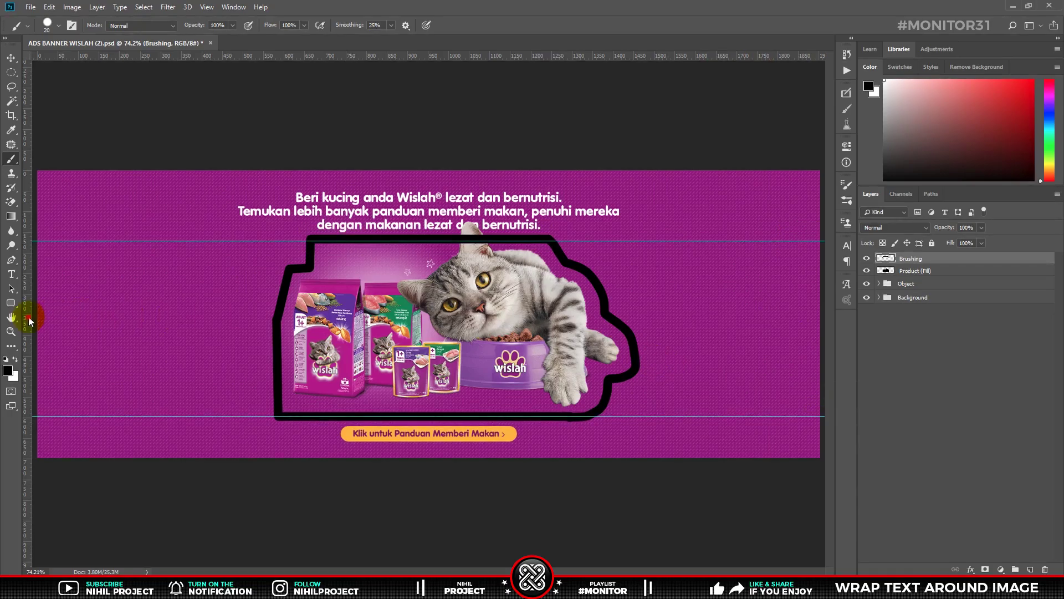
{"action": "left_click_drag", "start_coordinate": [22, 314], "coordinate": [807, 320]}
{"action": "left_click_drag", "start_coordinate": [25, 341], "coordinate": [51, 345]}
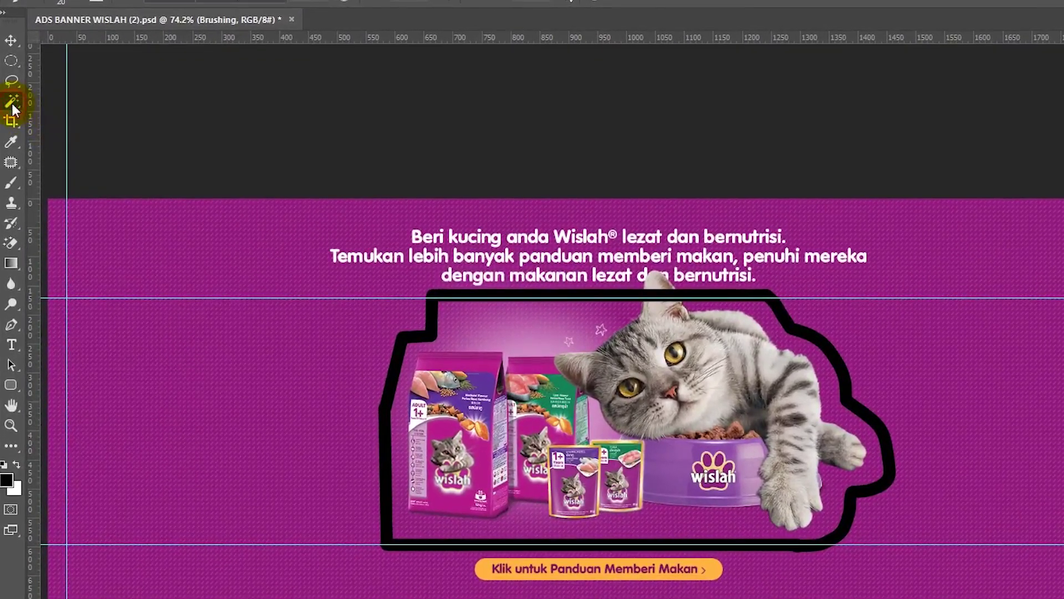
- Select the inside of the black outline with the Magic Wand
{"action": "right_click", "coordinate": [11, 101]}
{"action": "left_click", "coordinate": [83, 117]}
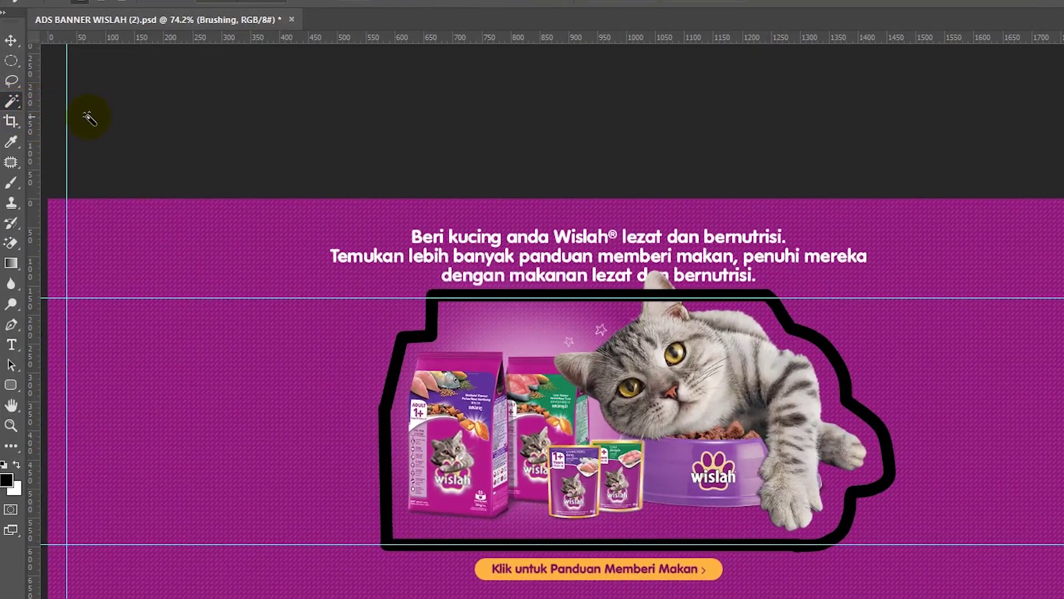
{"action": "left_click", "coordinate": [565, 368]}
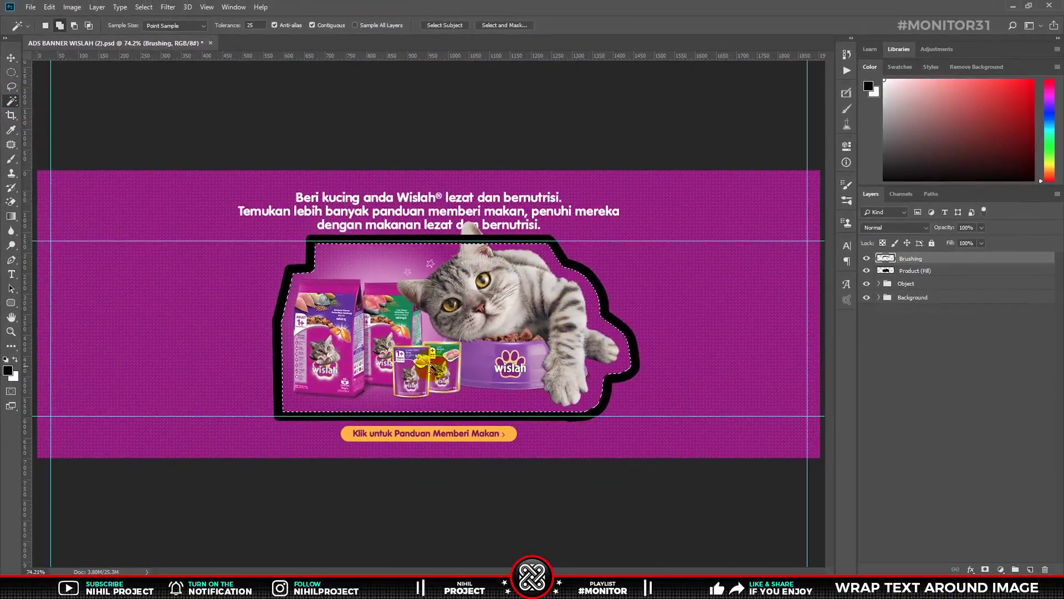
- Expand the selection by 10 px, fill it with black, and deselect
{"action": "left_click", "coordinate": [147, 8]}
{"action": "mouse_move", "coordinate": [154, 164]}
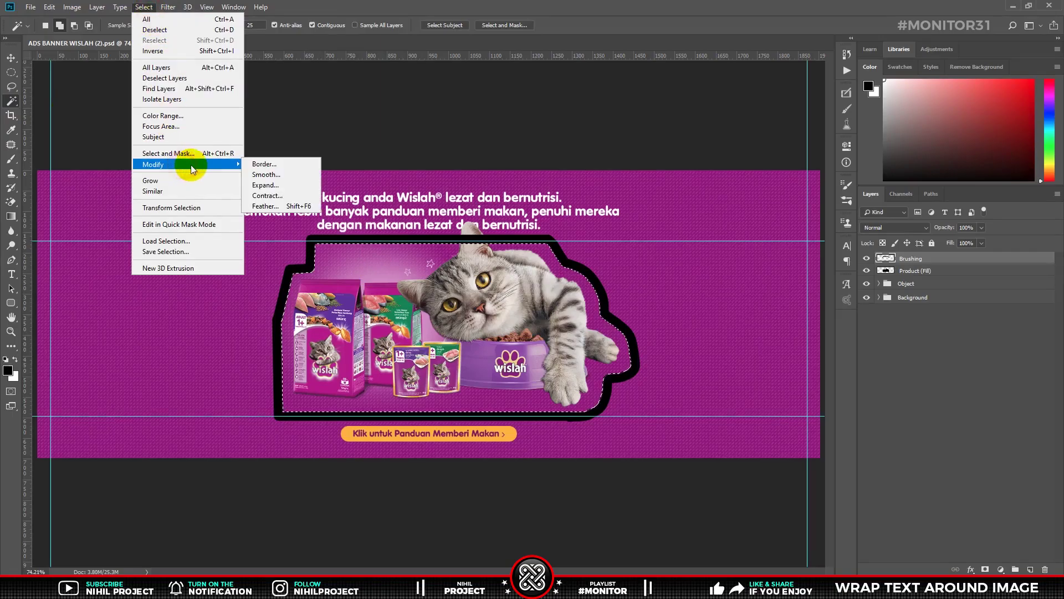
{"action": "left_click", "coordinate": [266, 184]}
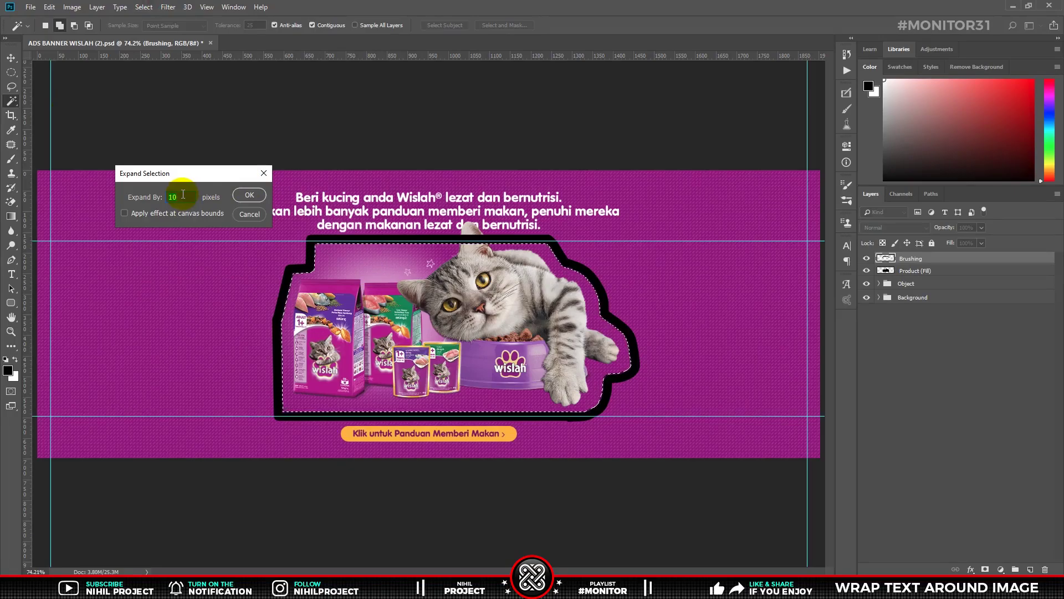
{"action": "left_click", "coordinate": [249, 197]}
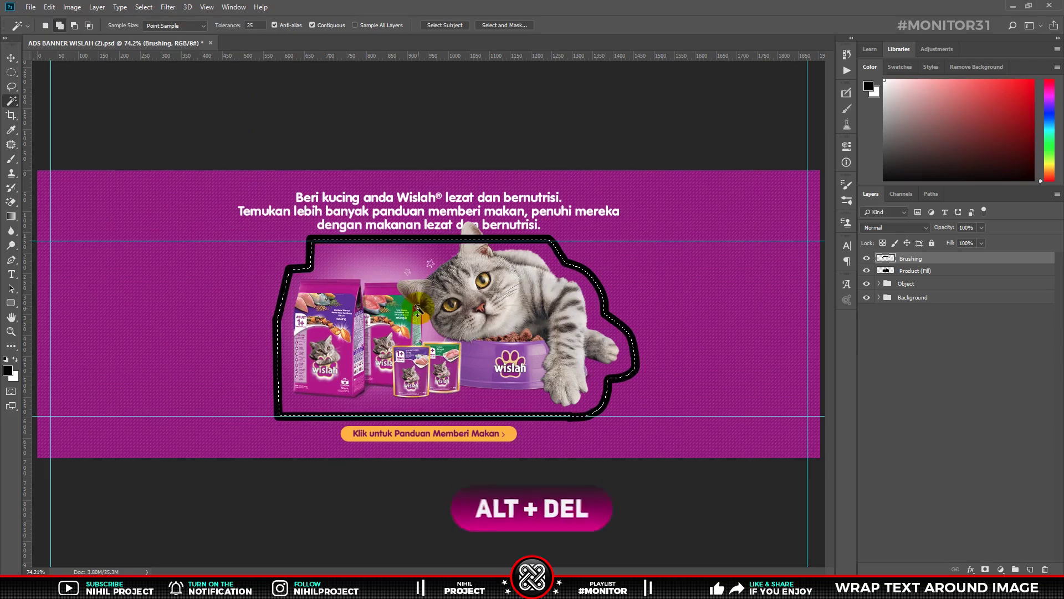
{"action": "key", "text": "alt+Delete"}
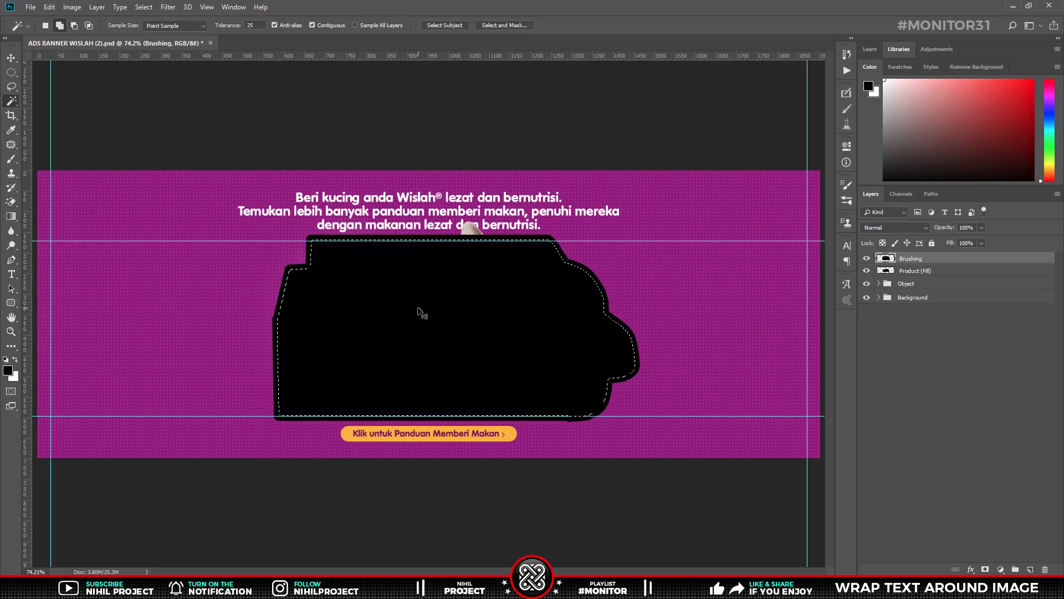
{"action": "key", "text": "ctrl+d"}
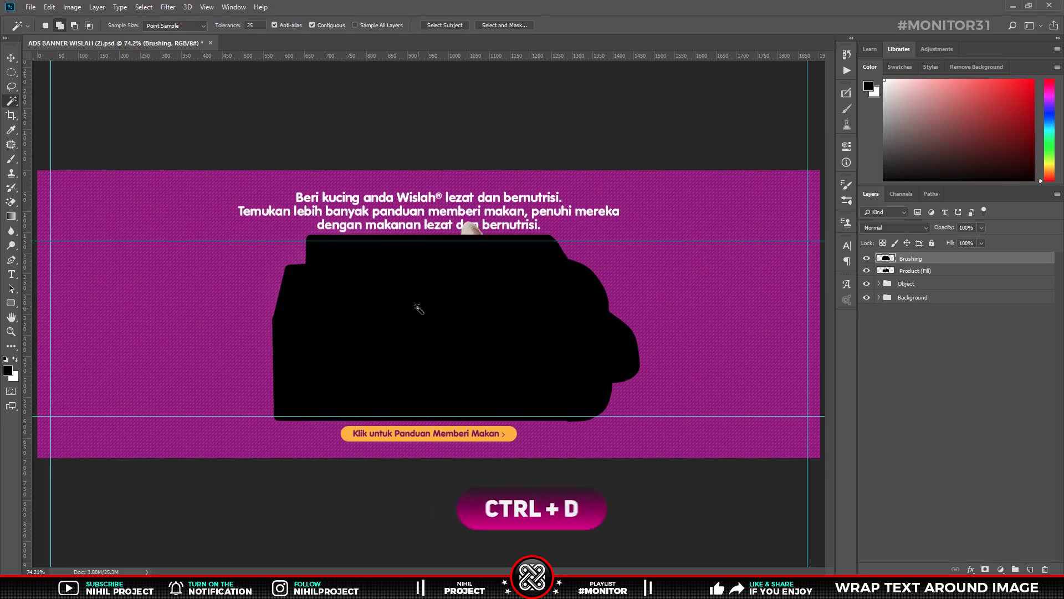
- Load the Brushing layer's black shape as a selection and switch to the Lasso tool
{"action": "left_click", "coordinate": [890, 258], "text": "ctrl"}
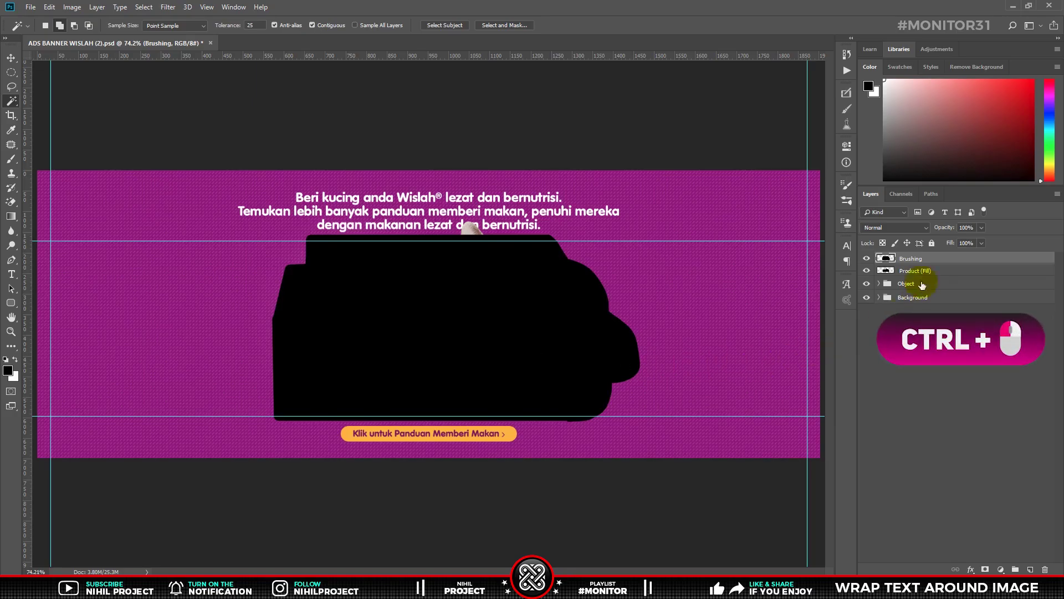
{"action": "left_click", "coordinate": [889, 261], "text": "ctrl"}
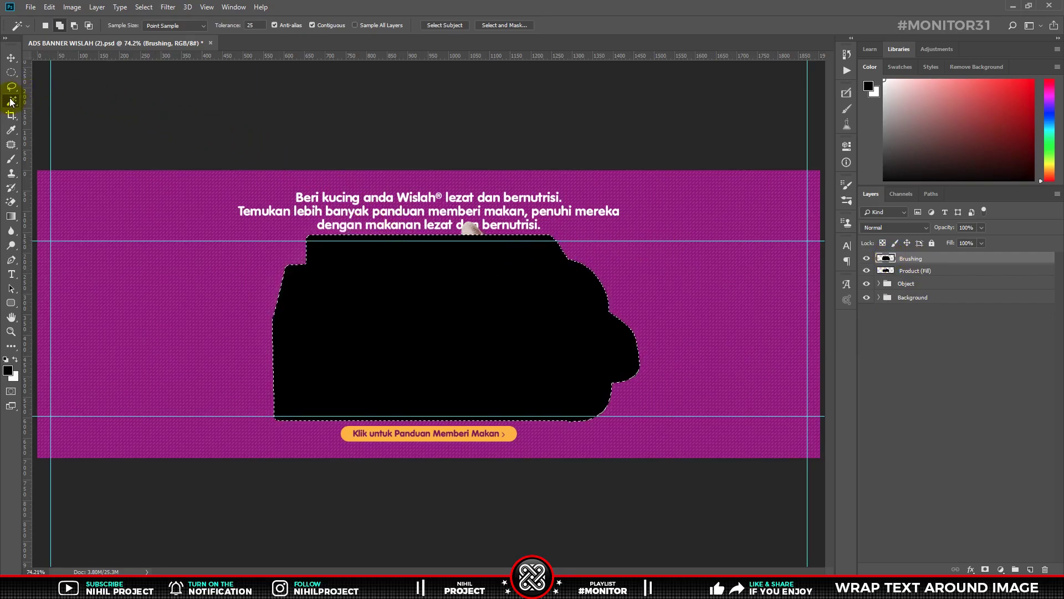
{"action": "left_click", "coordinate": [10, 75]}
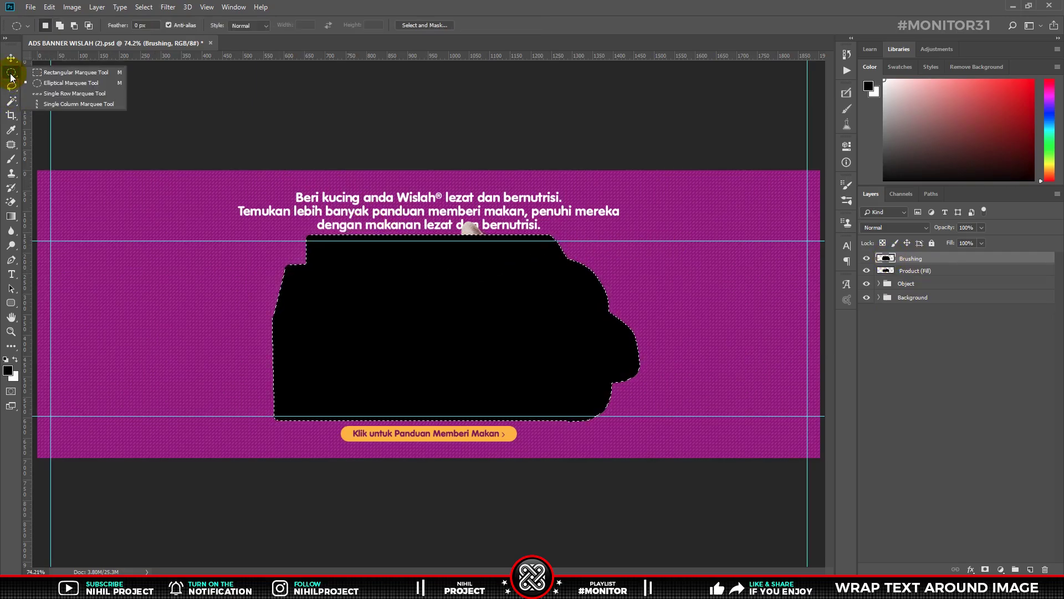
{"action": "left_click", "coordinate": [11, 87]}
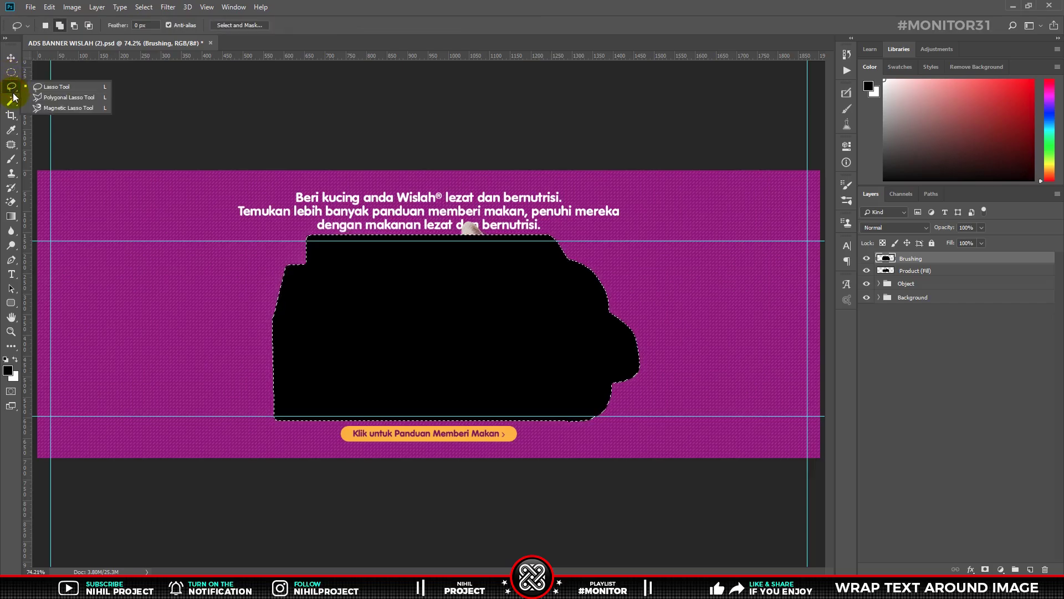
{"action": "left_click", "coordinate": [12, 99]}
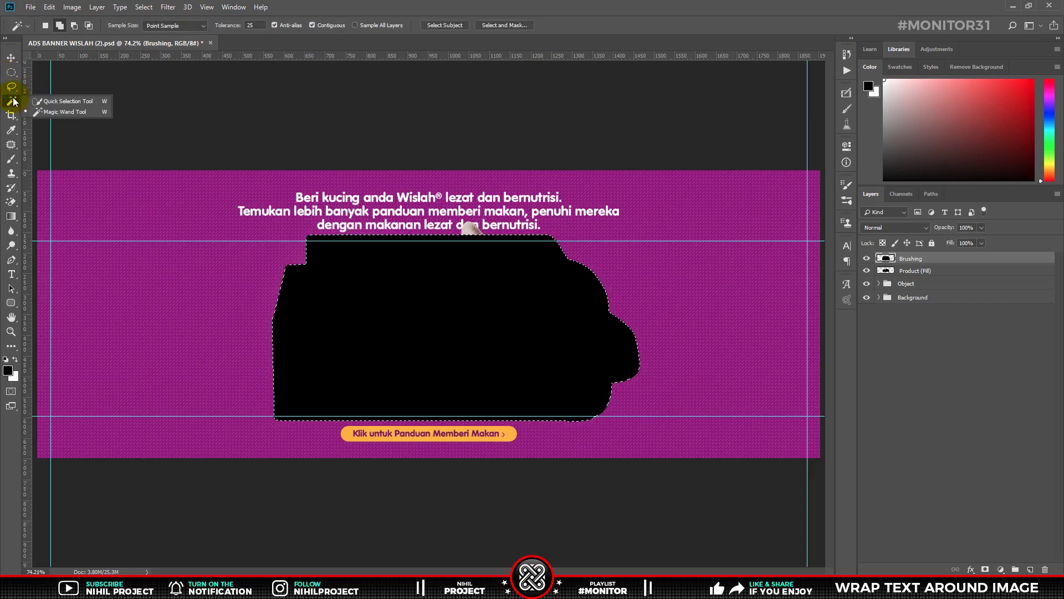
{"action": "left_click", "coordinate": [11, 87]}
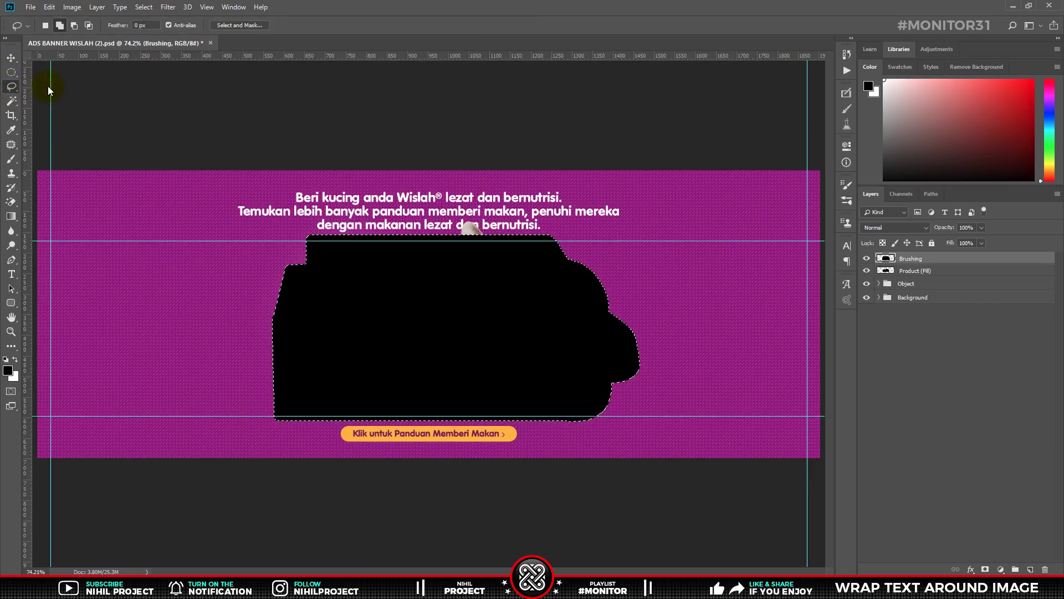
- Start Make Work Path on the selection with a 2.0-pixel tolerance
{"action": "right_click", "coordinate": [446, 277]}
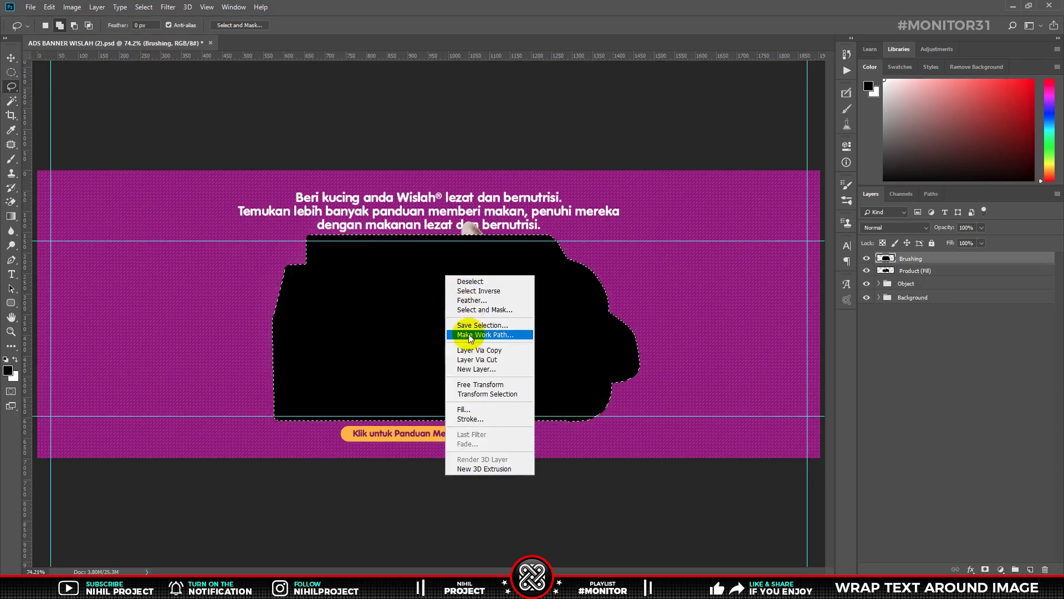
{"action": "left_click", "coordinate": [501, 334]}
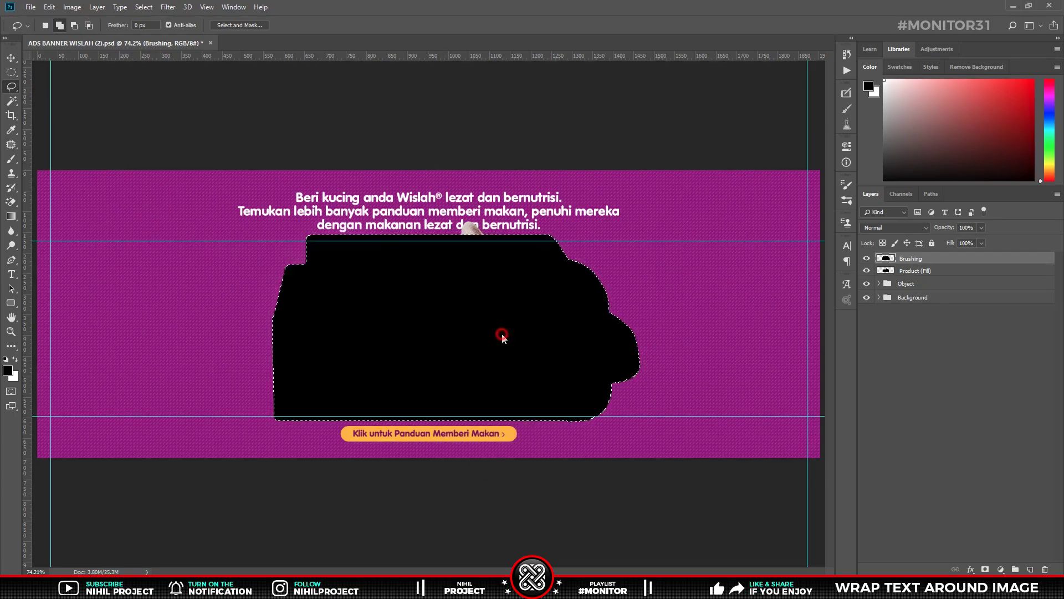
{"action": "left_click", "coordinate": [504, 192]}
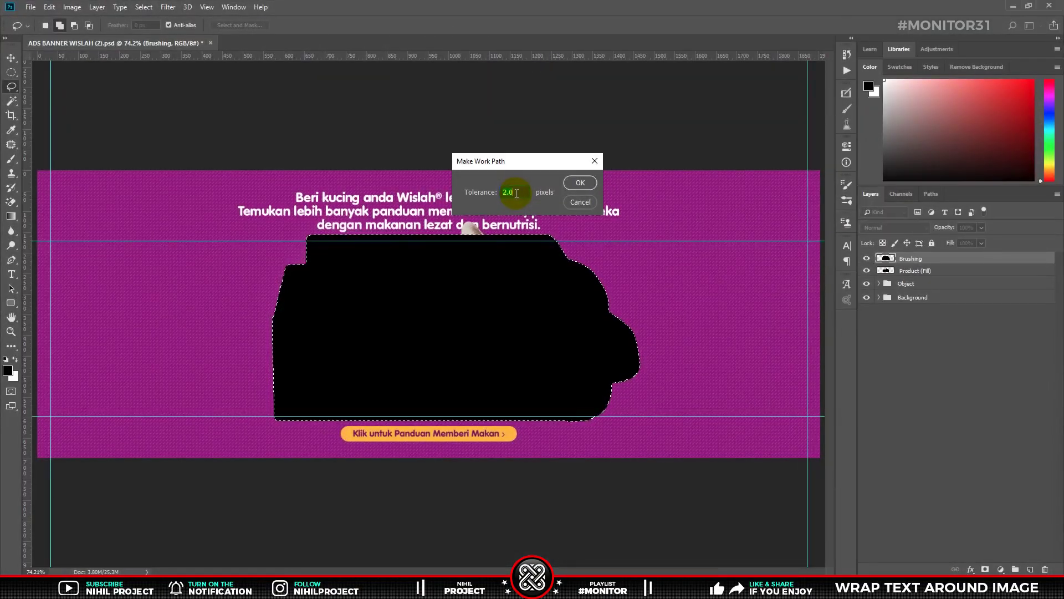
- Convert the silhouette selection into a work path and add Pen anchors at its corners and curves
{"action": "left_click", "coordinate": [578, 184]}
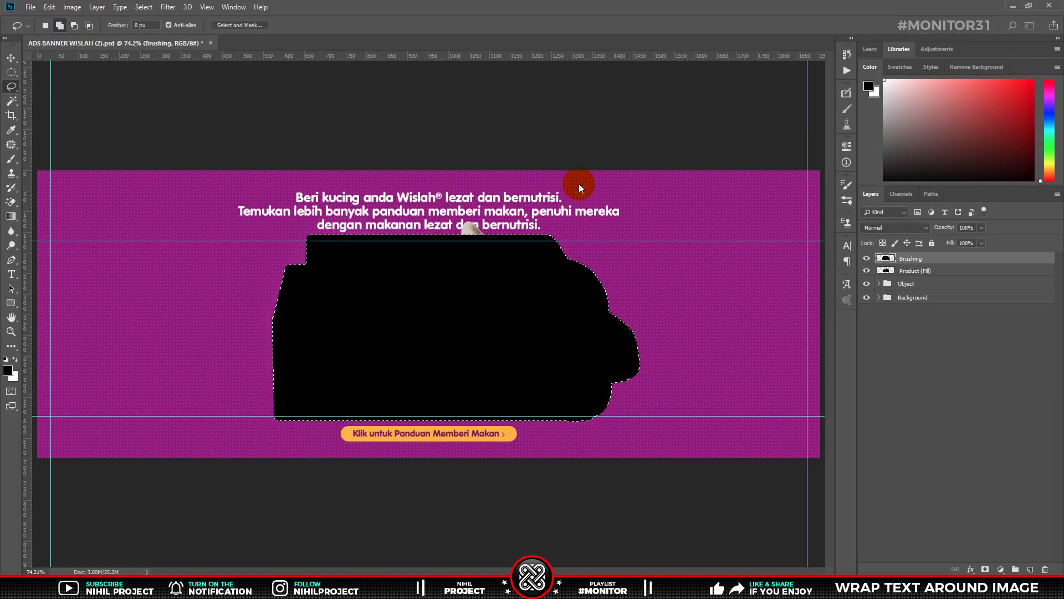
{"action": "left_click", "coordinate": [11, 260]}
{"action": "left_click", "coordinate": [94, 262]}
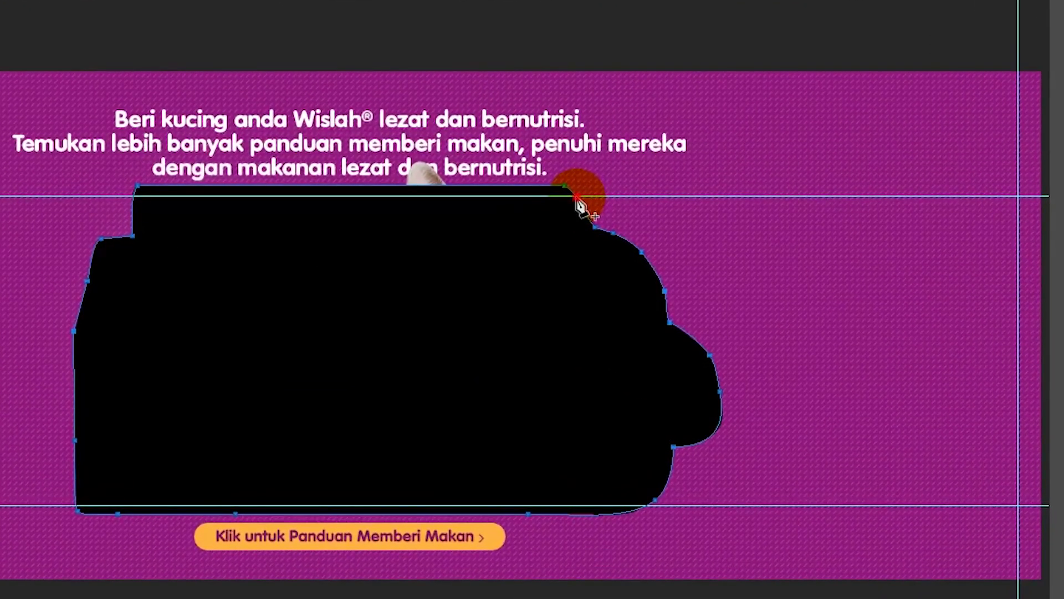
{"action": "left_click", "coordinate": [651, 507]}
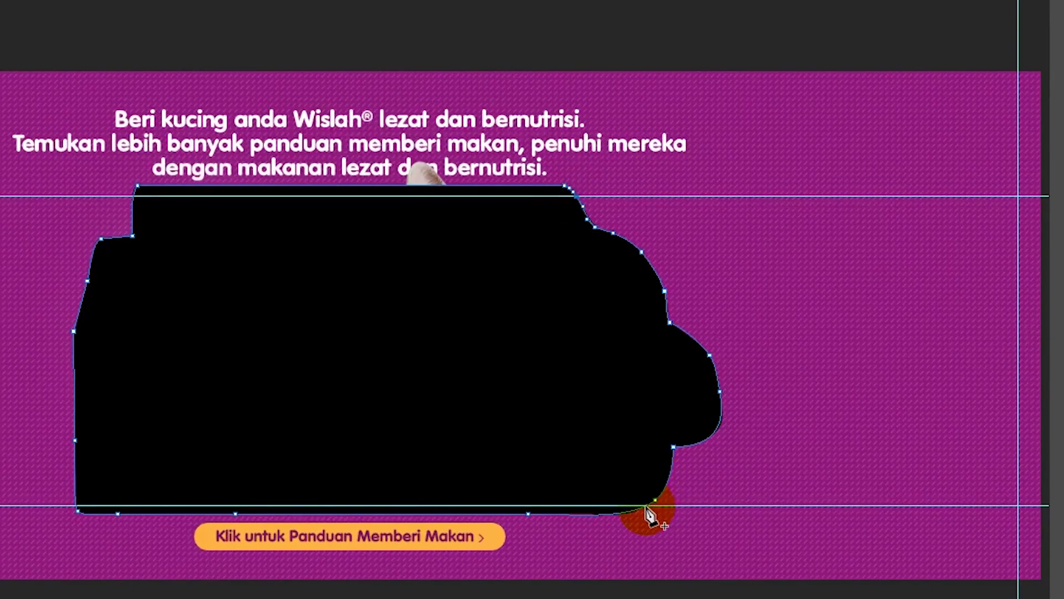
{"action": "left_click", "coordinate": [78, 508]}
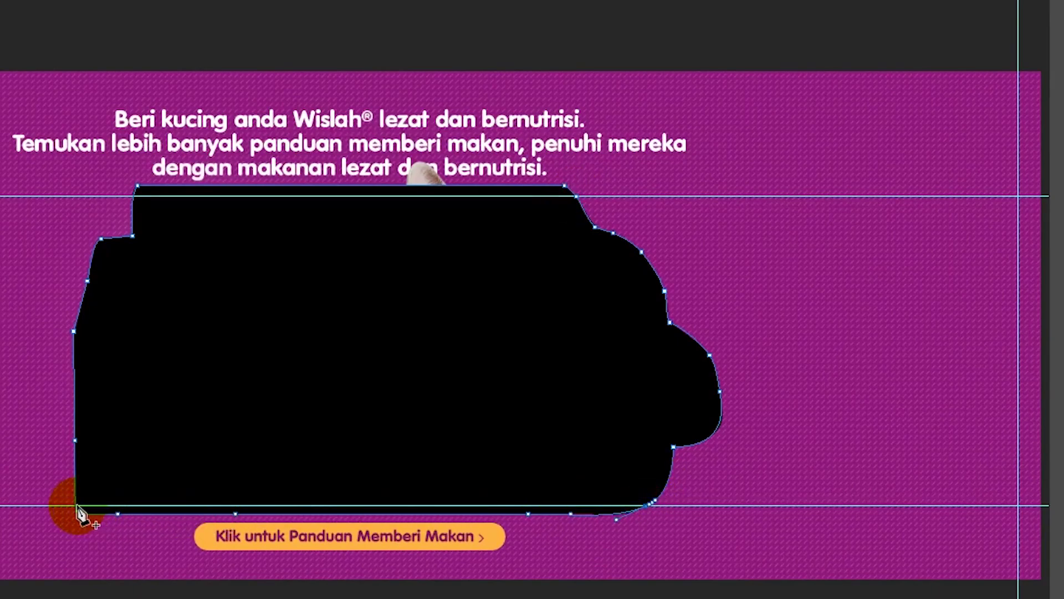
{"action": "left_click", "coordinate": [133, 195]}
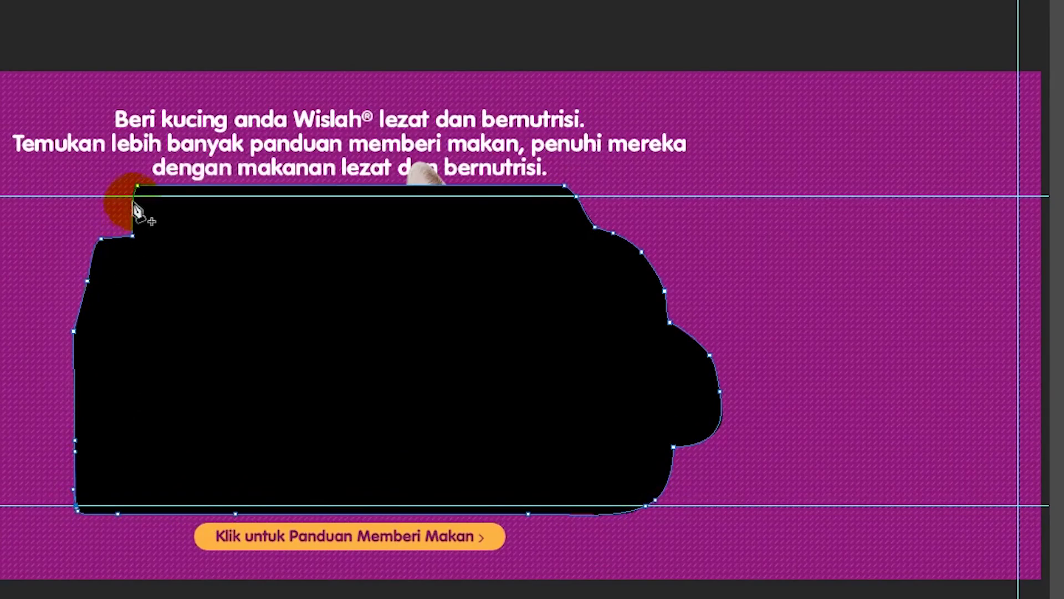
{"action": "left_click", "coordinate": [213, 198]}
{"action": "left_click", "coordinate": [608, 510]}
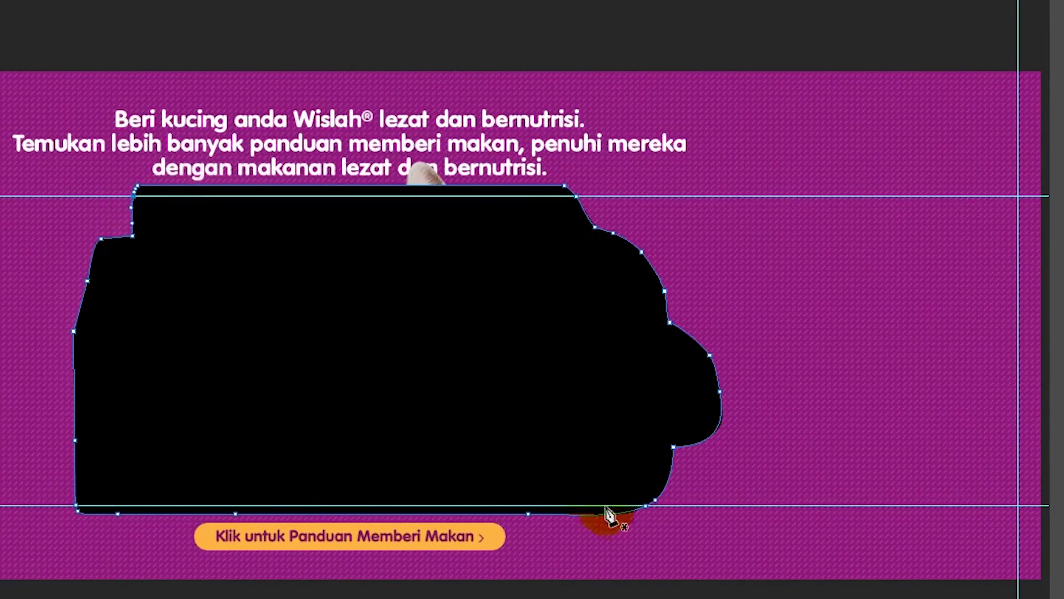
{"action": "left_click", "coordinate": [628, 222]}
- Nudge the top anchors onto the guide and extend the path along the right, top and left guides
{"action": "left_click", "coordinate": [629, 145], "text": "ctrl"}
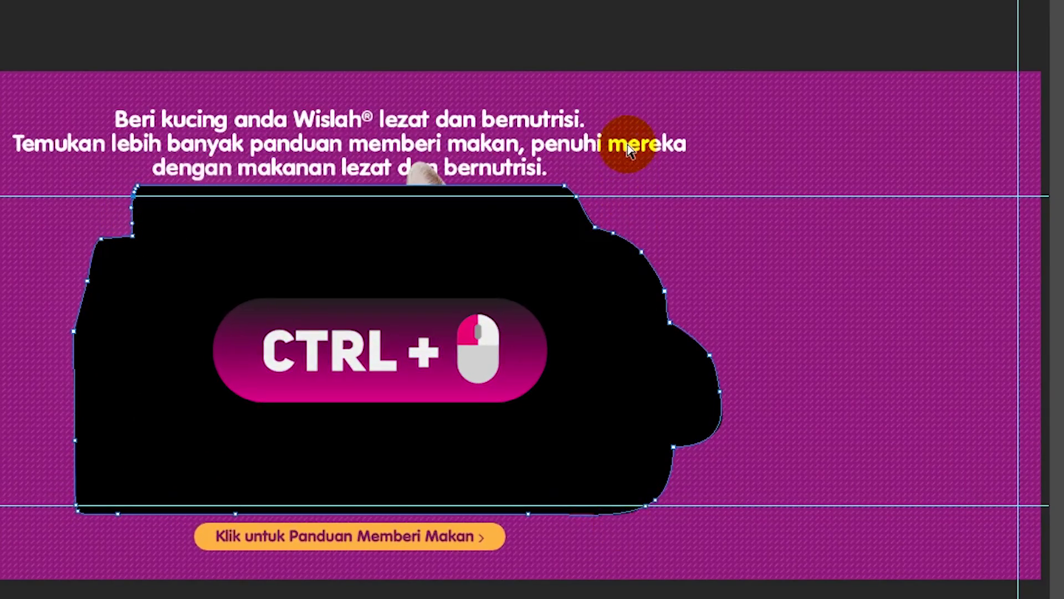
{"action": "left_click_drag", "start_coordinate": [625, 144], "coordinate": [109, 196]}
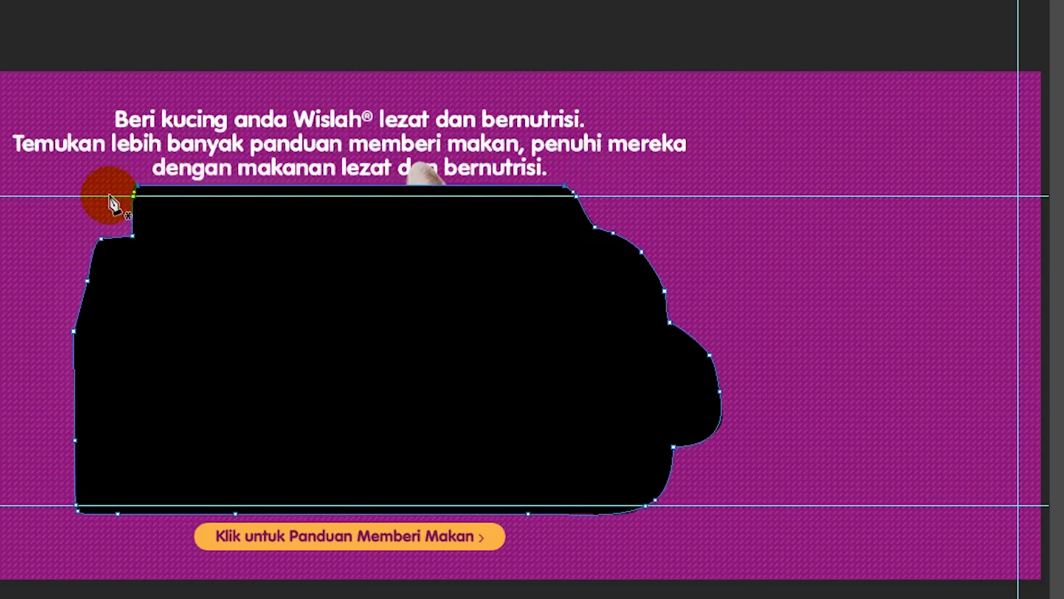
{"action": "left_click_drag", "start_coordinate": [632, 151], "coordinate": [587, 188]}
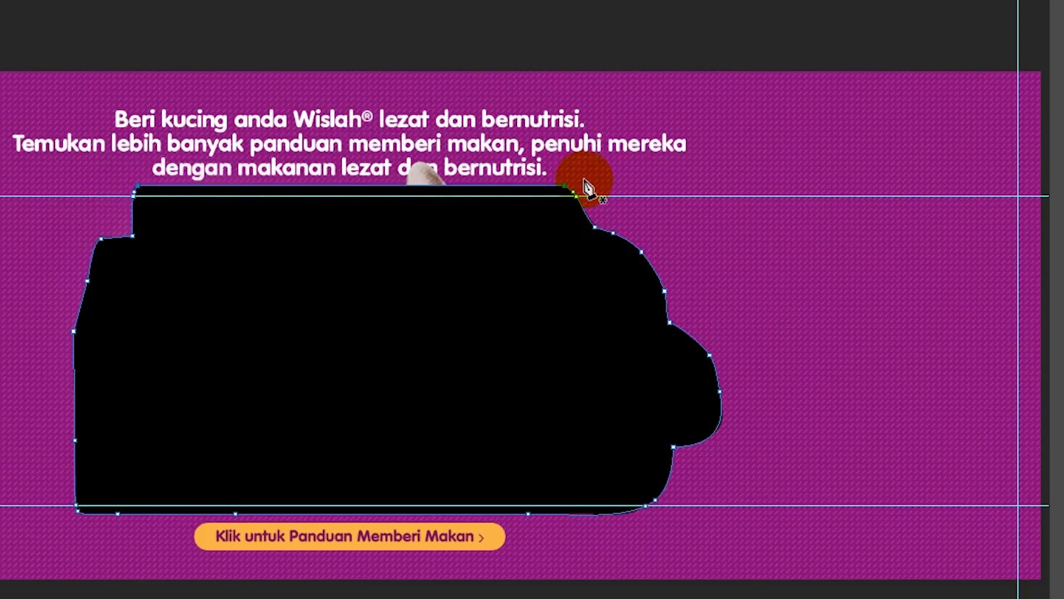
{"action": "key", "text": "Down"}
{"action": "key", "text": "Down"}
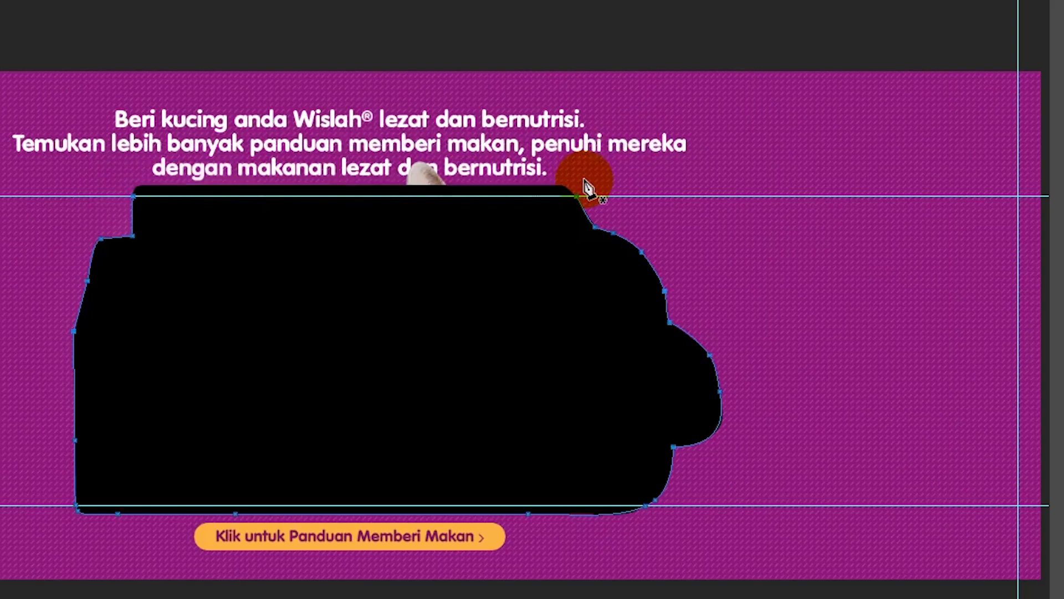
{"action": "left_click", "coordinate": [645, 519]}
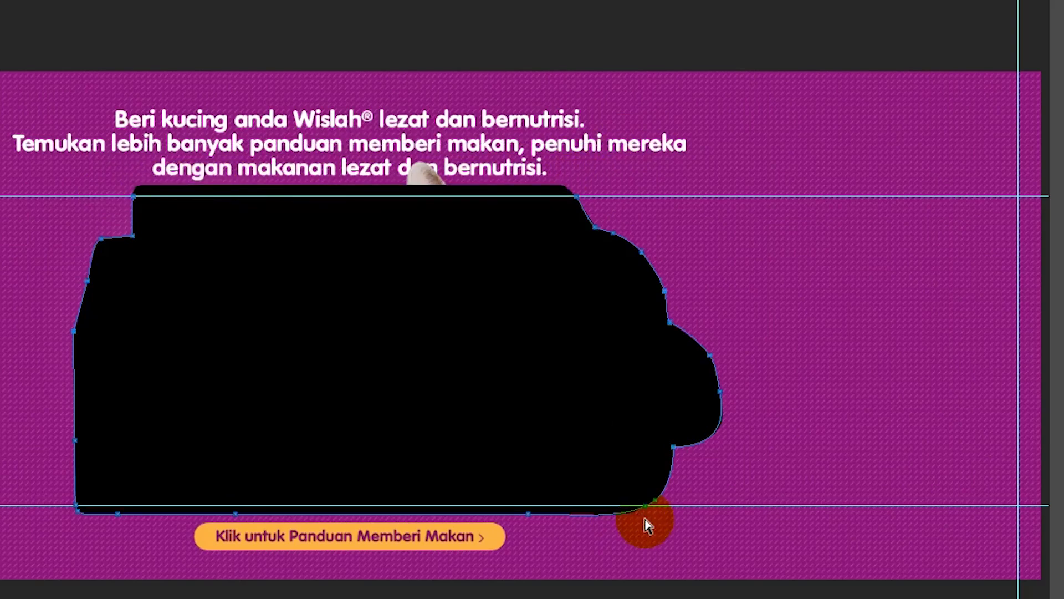
{"action": "left_click_drag", "start_coordinate": [653, 529], "coordinate": [59, 512]}
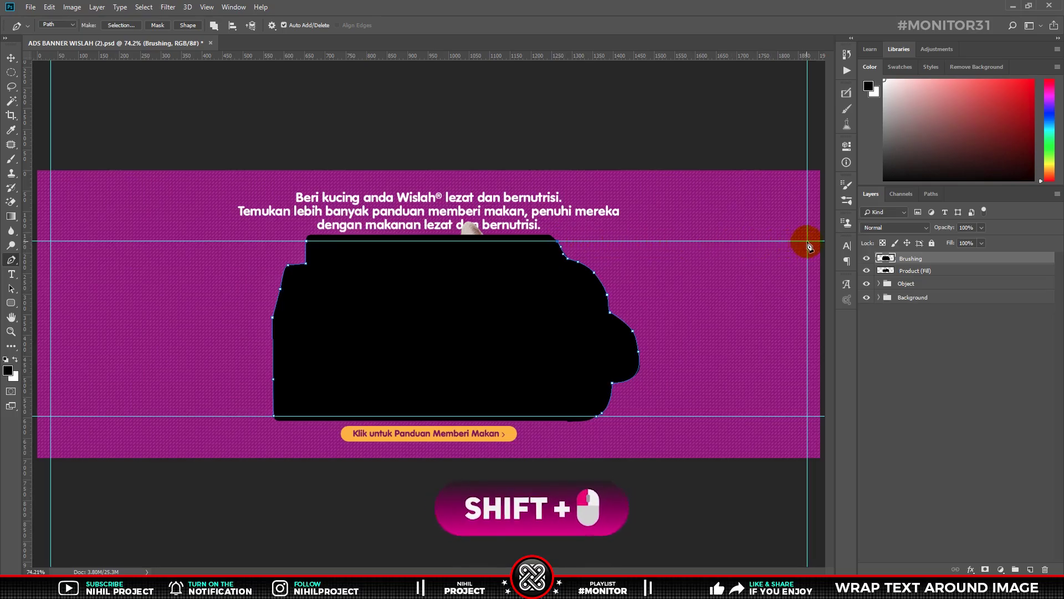
{"action": "left_click", "coordinate": [807, 416]}
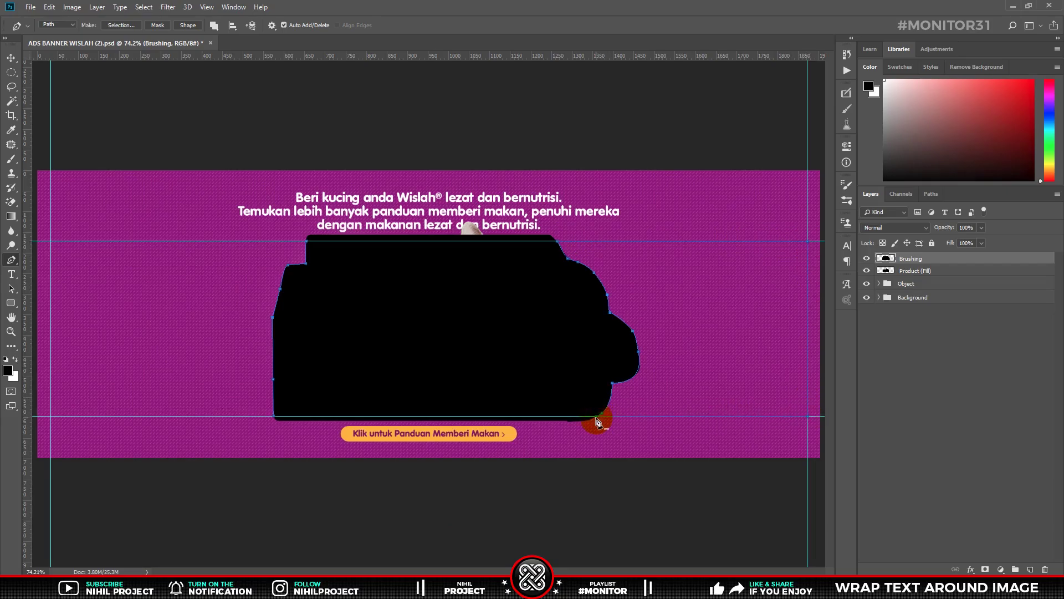
{"action": "left_click", "coordinate": [305, 245]}
{"action": "left_click", "coordinate": [50, 241]}
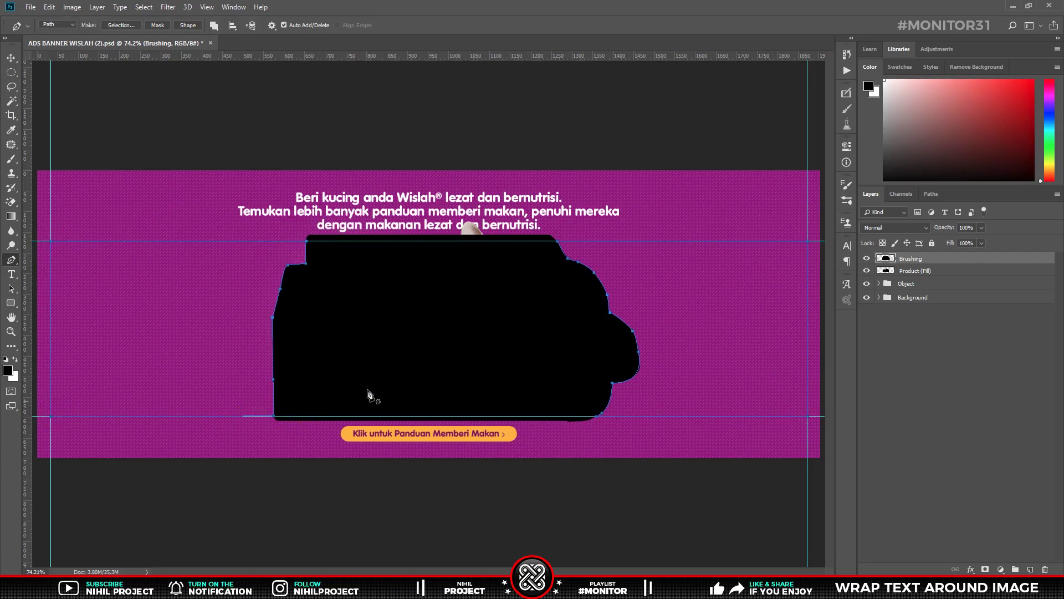
- Hide the Brushing mask layer and add a new empty layer named Text
{"action": "left_click", "coordinate": [868, 283]}
{"action": "left_click", "coordinate": [867, 259]}
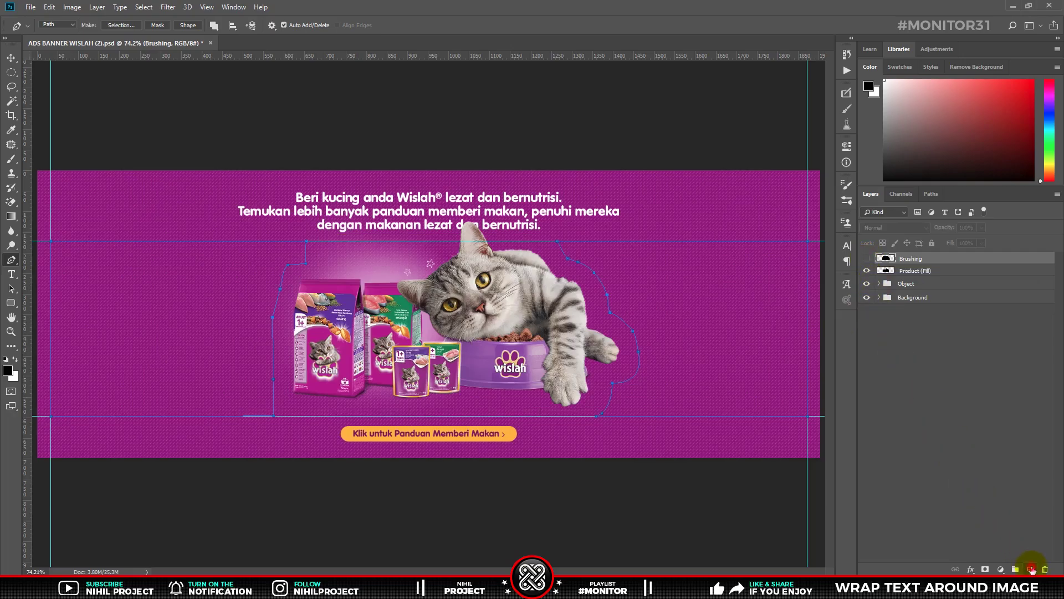
{"action": "left_click", "coordinate": [1032, 569]}
{"action": "type", "text": "Text"}
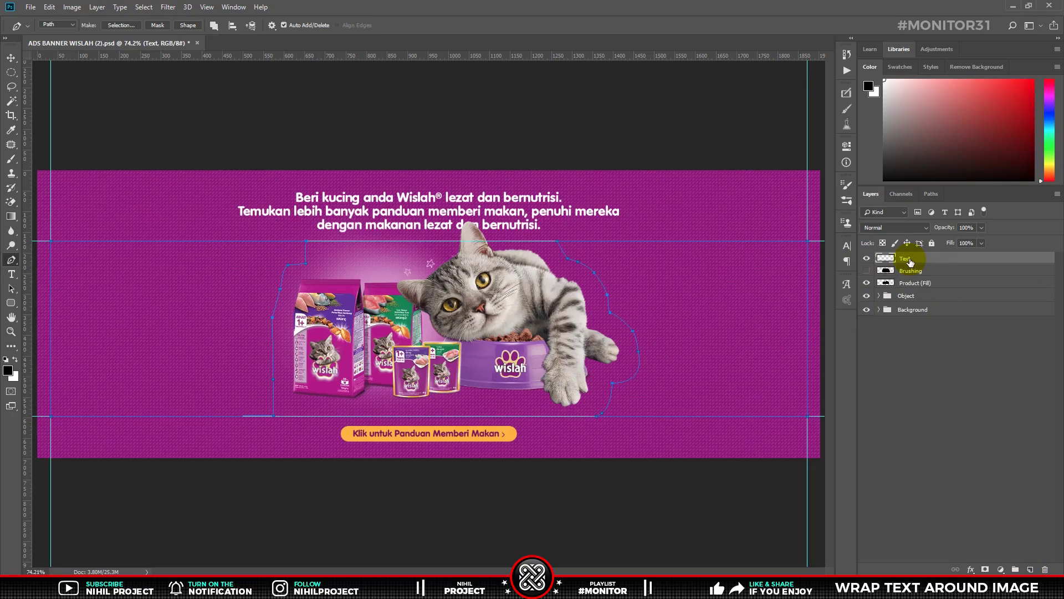
- Create a paragraph text area inside the path right of the cat filled with Lorem Ipsum
{"action": "key", "text": "t"}
{"action": "left_click", "coordinate": [699, 288]}
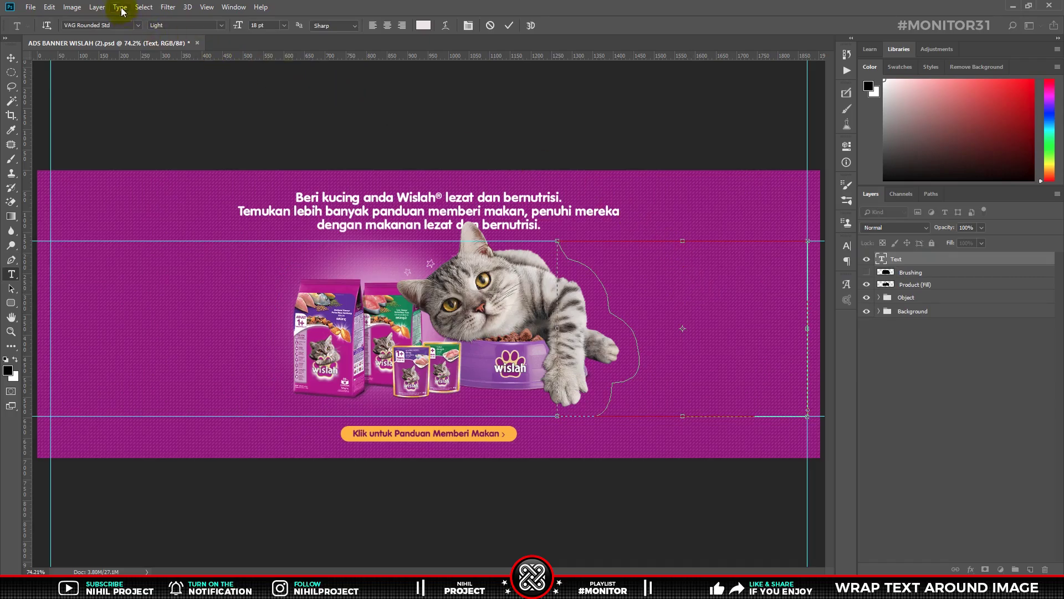
{"action": "left_click", "coordinate": [120, 7]}
{"action": "left_click", "coordinate": [128, 256]}
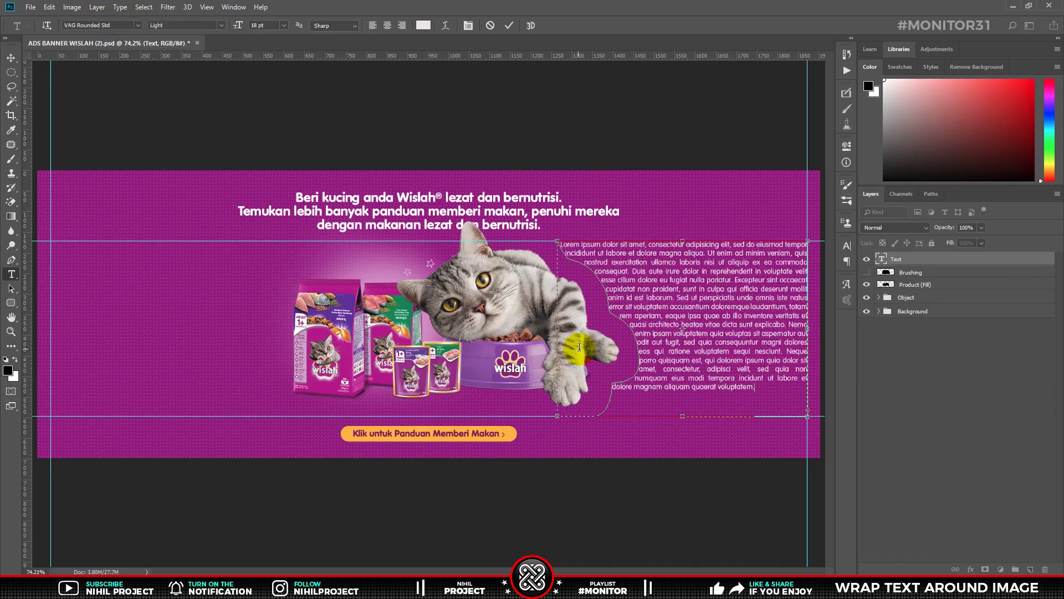
{"action": "left_click", "coordinate": [119, 7]}
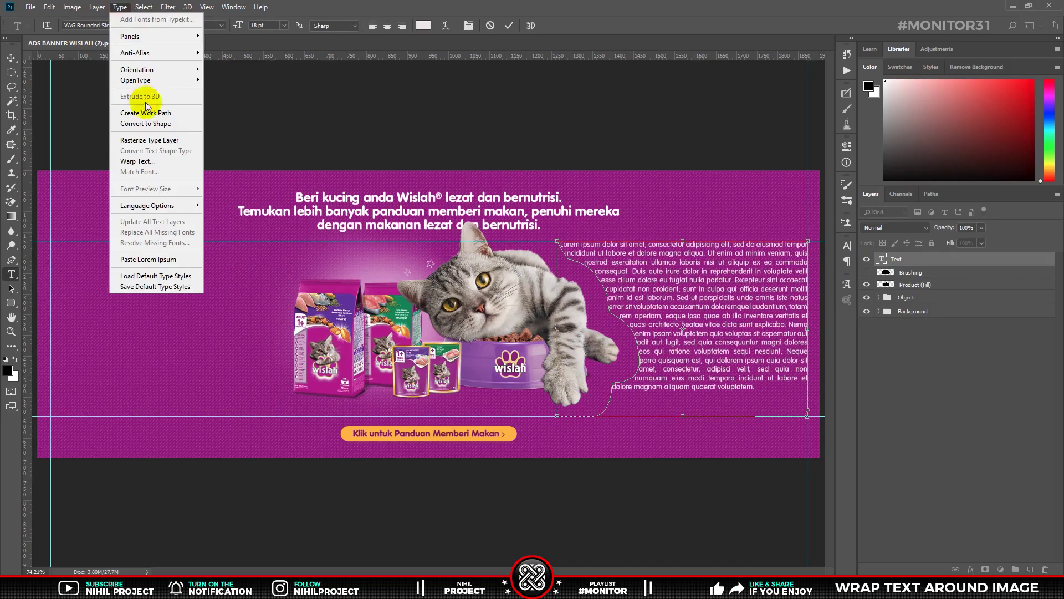
{"action": "left_click", "coordinate": [160, 255]}
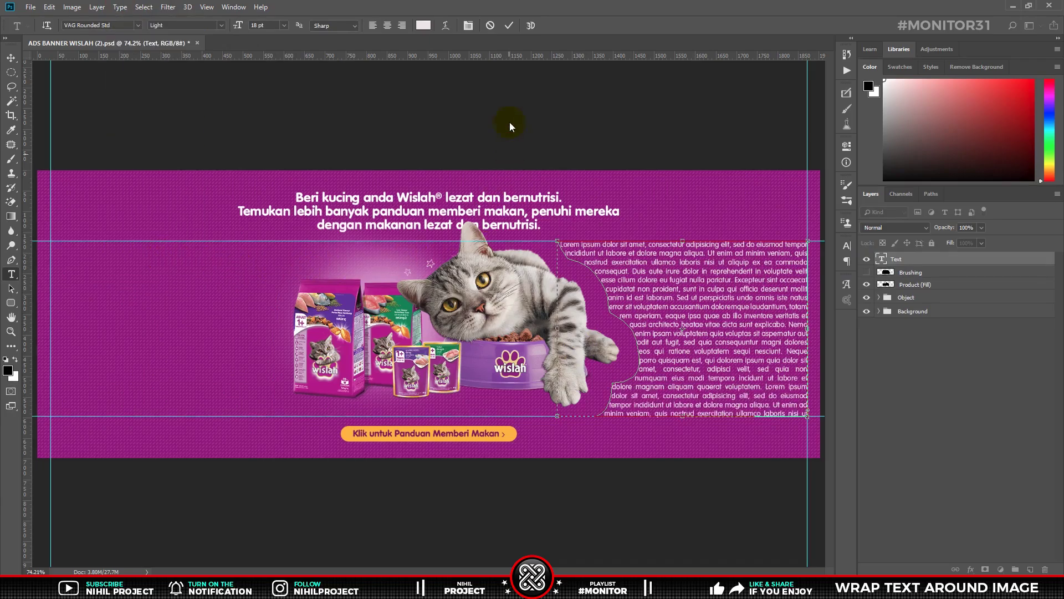
- Commit the wrapped text and make the Work Path active again in the Paths panel
{"action": "left_click", "coordinate": [508, 26]}
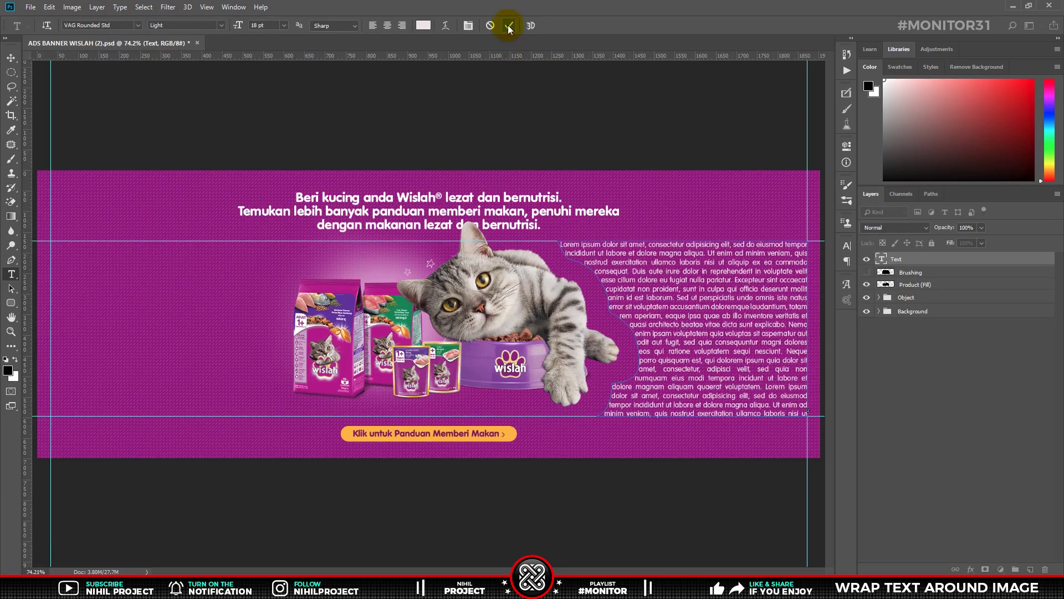
{"action": "left_click", "coordinate": [945, 350]}
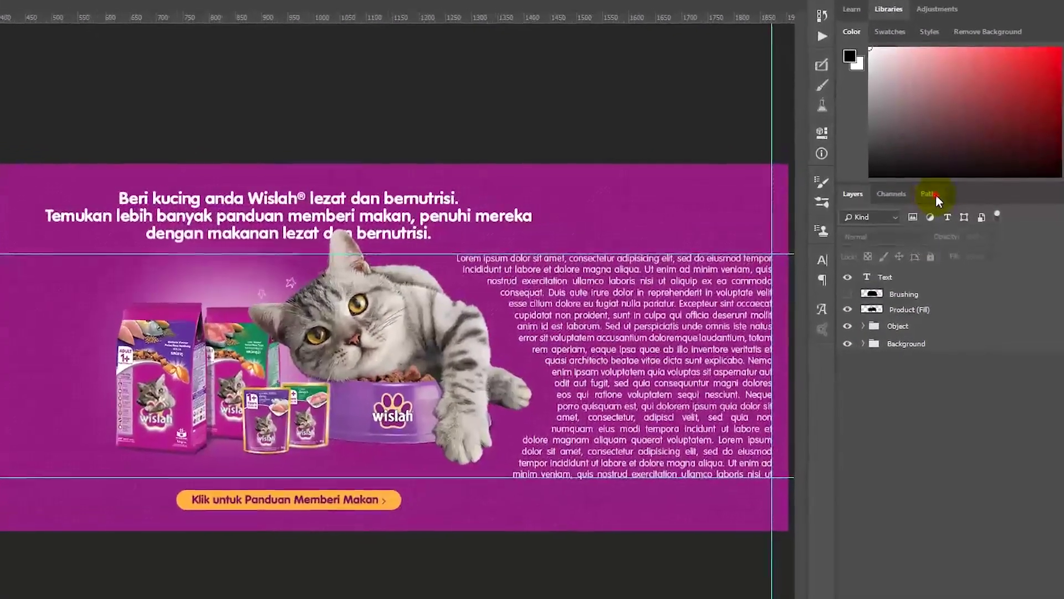
{"action": "left_click", "coordinate": [934, 196]}
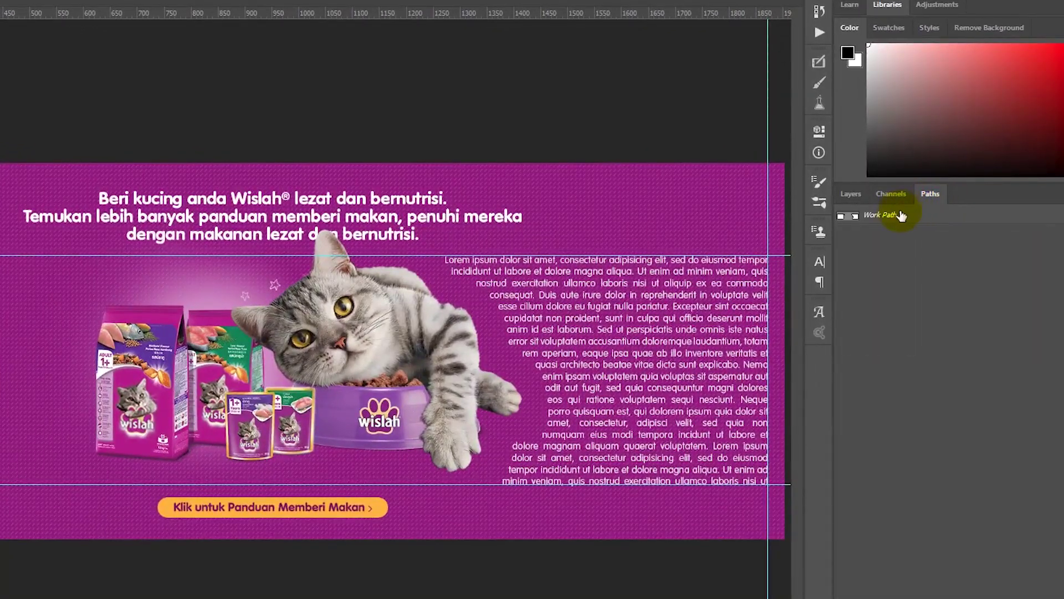
{"action": "left_click", "coordinate": [880, 216]}
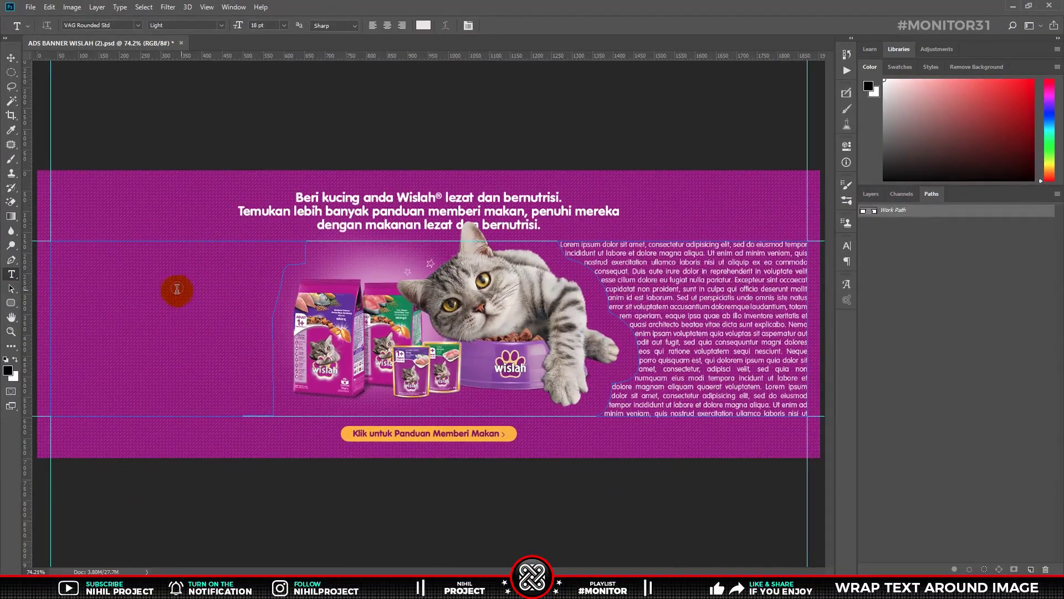
- Fill the left path around the product packs with Lorem Ipsum text, then hide the guides
{"action": "left_click", "coordinate": [159, 302]}
{"action": "left_click", "coordinate": [122, 8]}
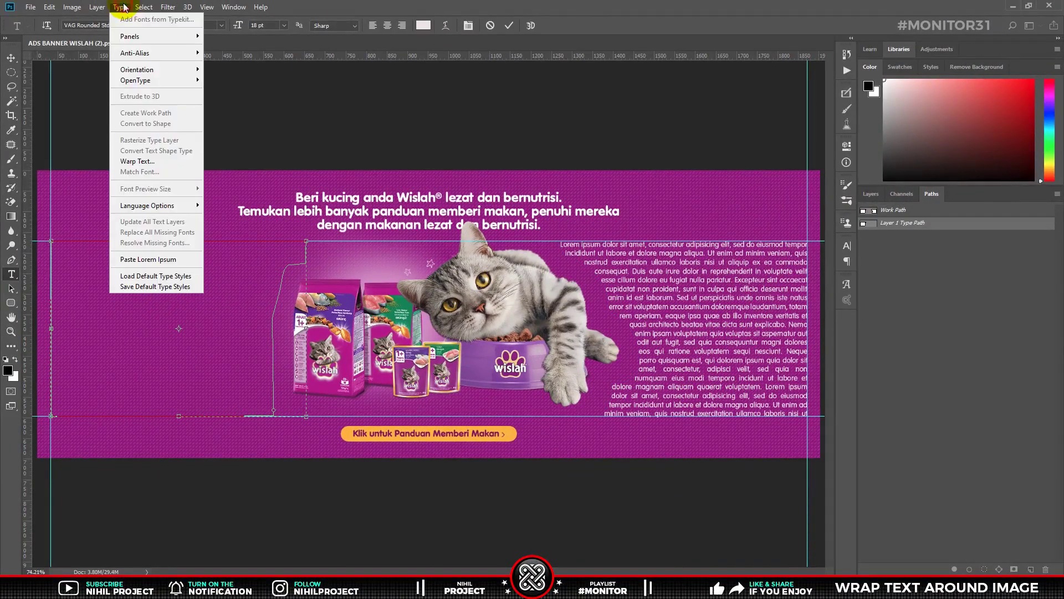
{"action": "left_click", "coordinate": [143, 265]}
{"action": "left_click", "coordinate": [120, 7]}
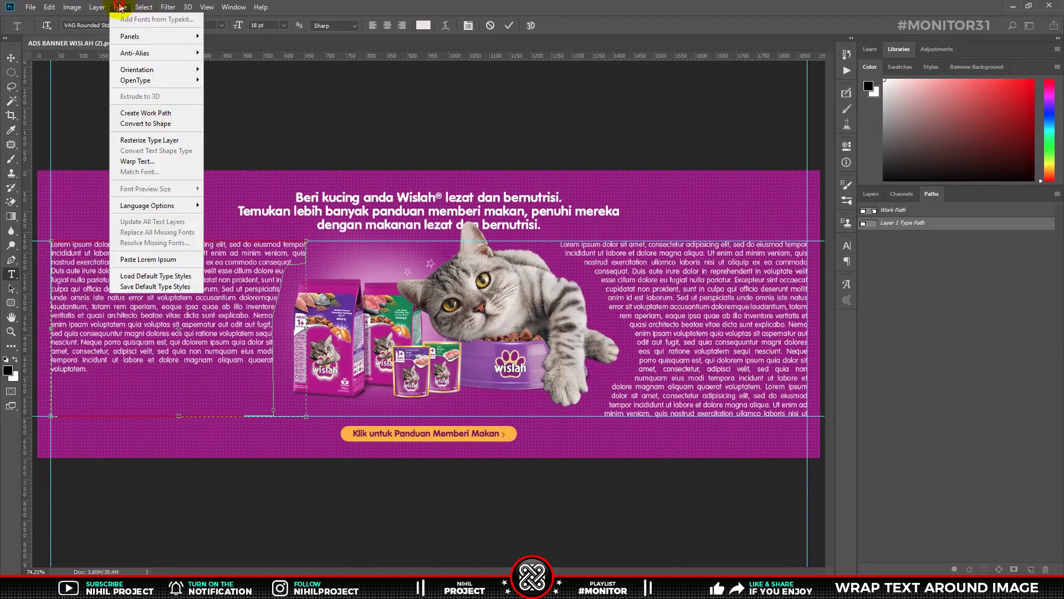
{"action": "left_click", "coordinate": [133, 217]}
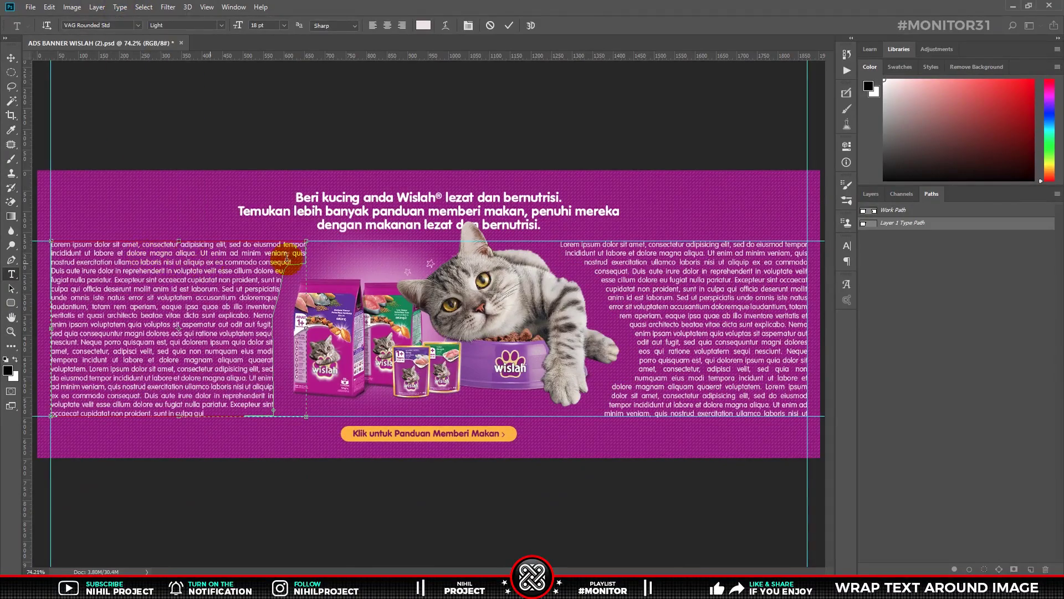
{"action": "left_click", "coordinate": [508, 25]}
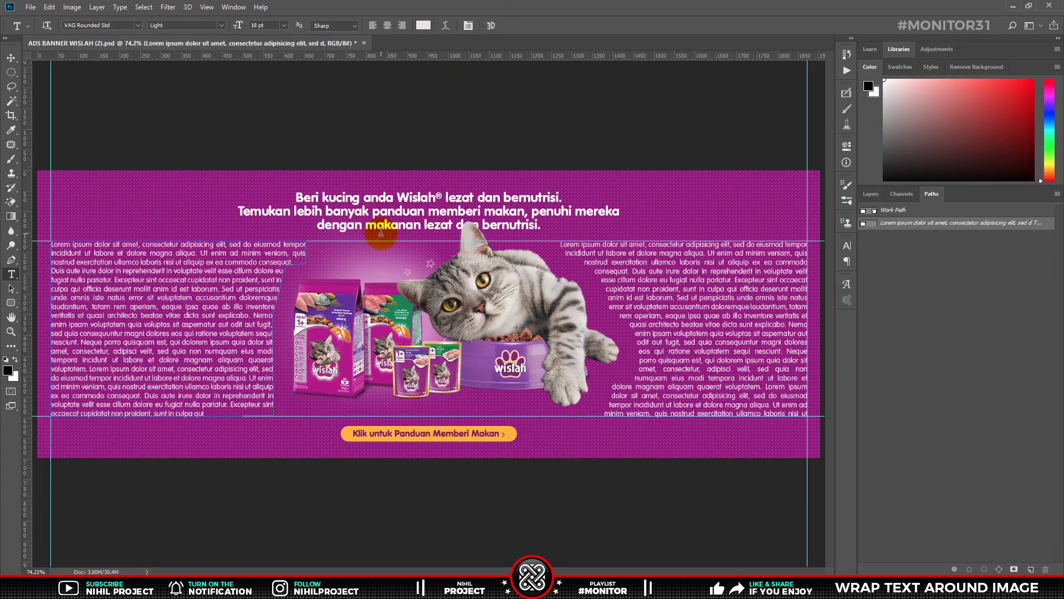
{"action": "left_click", "coordinate": [911, 271]}
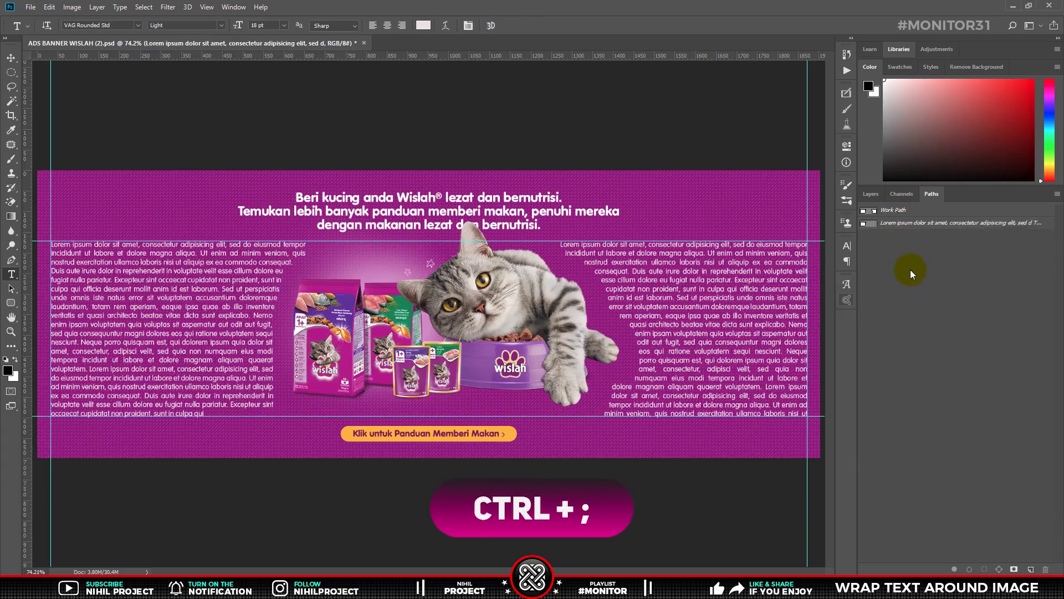
{"action": "key", "text": "ctrl+semicolon"}
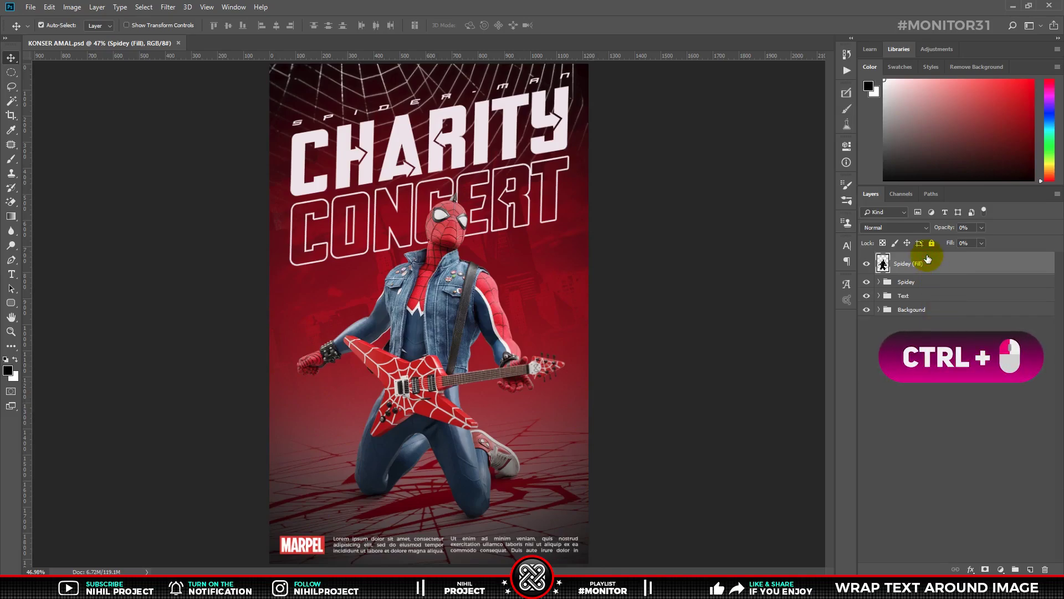
- Load the Spidey (Fill) layer outline as a selection and expand it by 50 pixels
{"action": "left_click", "coordinate": [883, 264], "text": "ctrl"}
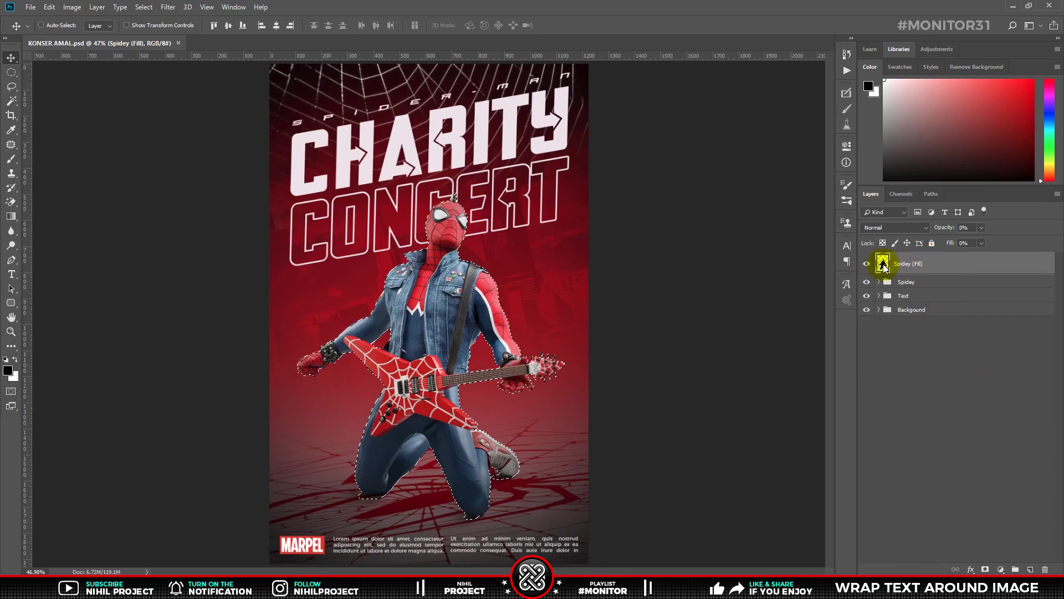
{"action": "key", "text": "ctrl"}
{"action": "left_click", "coordinate": [144, 6]}
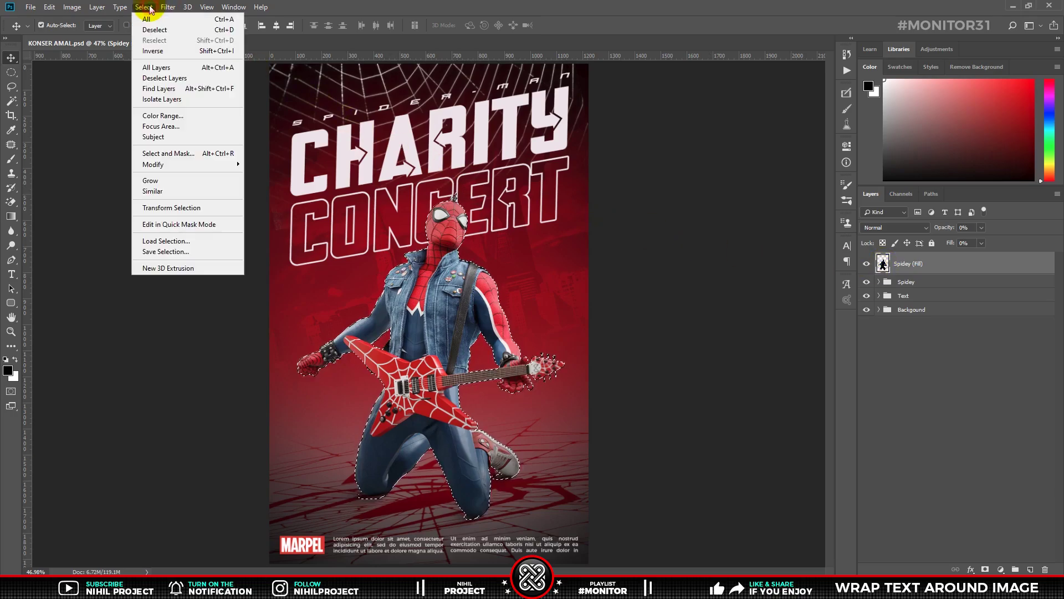
{"action": "mouse_move", "coordinate": [153, 164]}
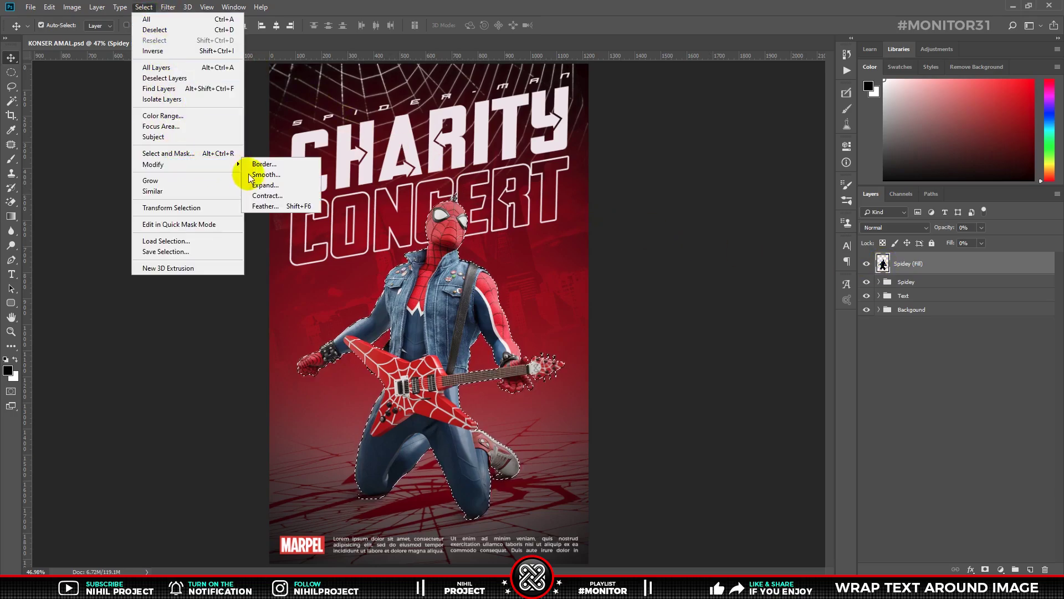
{"action": "left_click", "coordinate": [265, 185]}
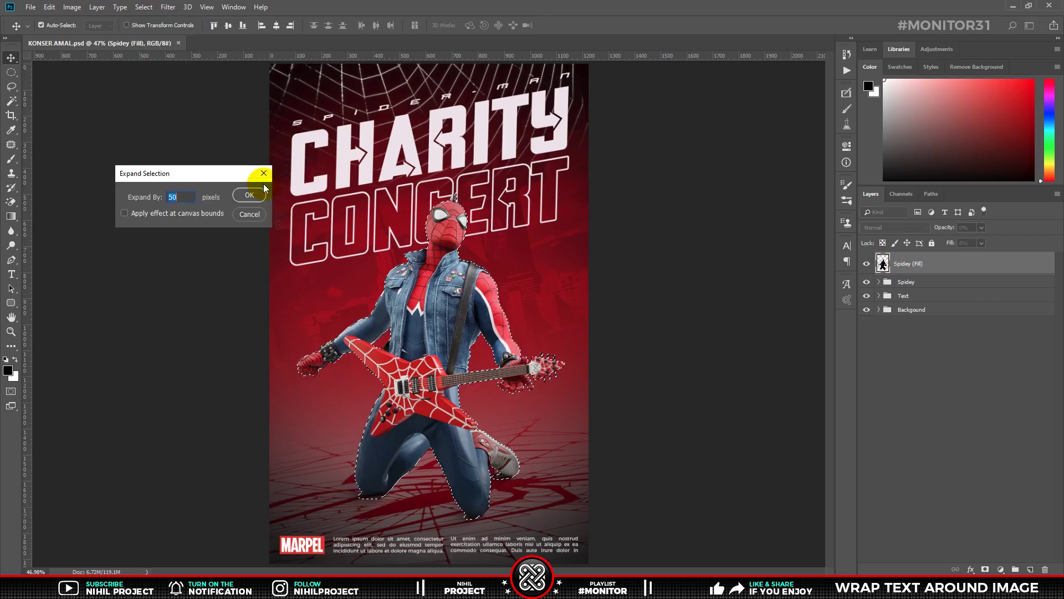
{"action": "left_click", "coordinate": [189, 196]}
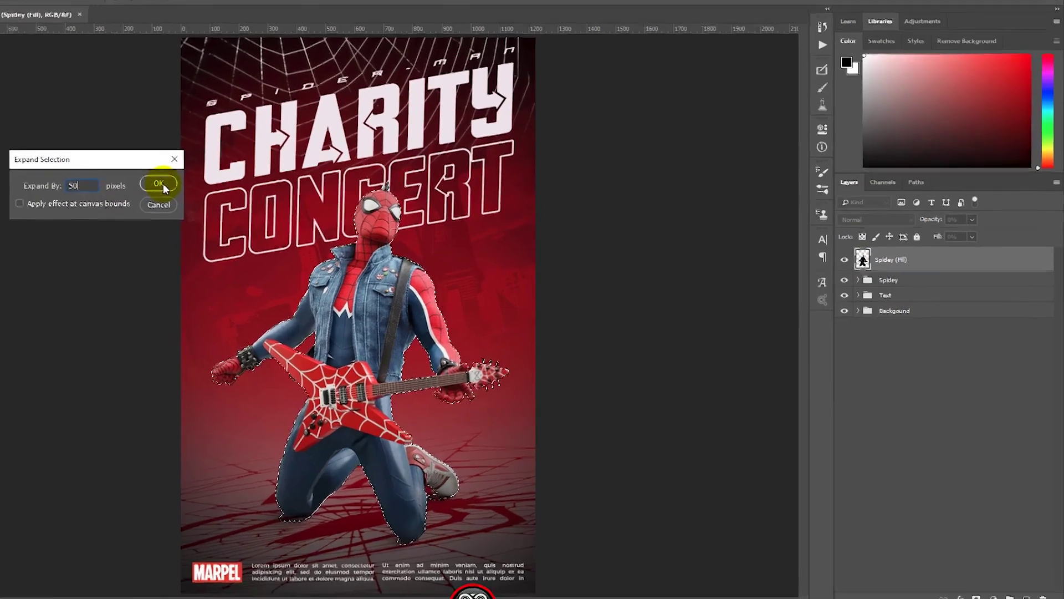
{"action": "left_click", "coordinate": [163, 188]}
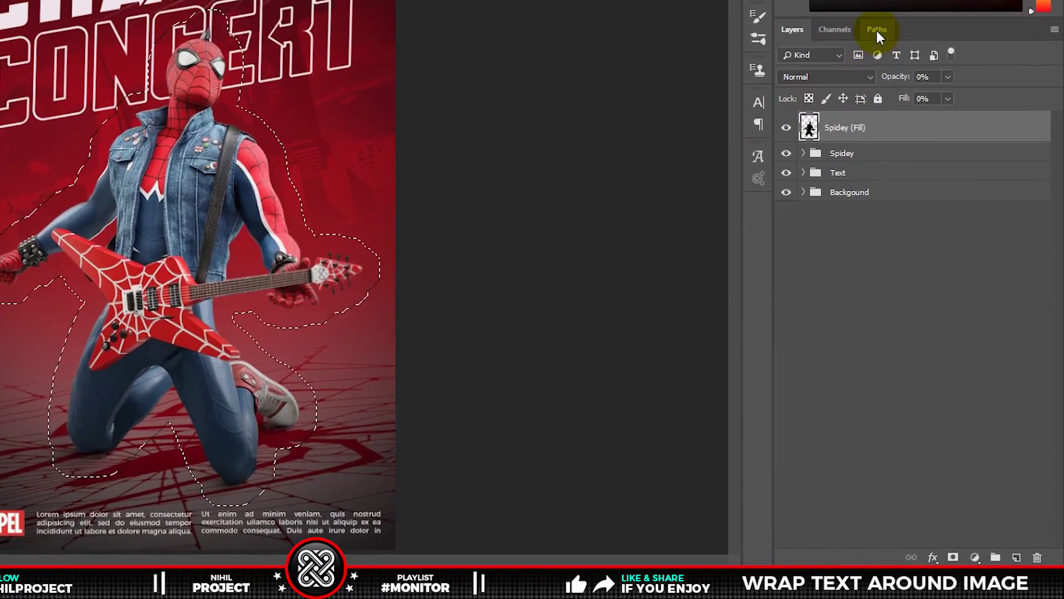
{"action": "left_click", "coordinate": [876, 30]}
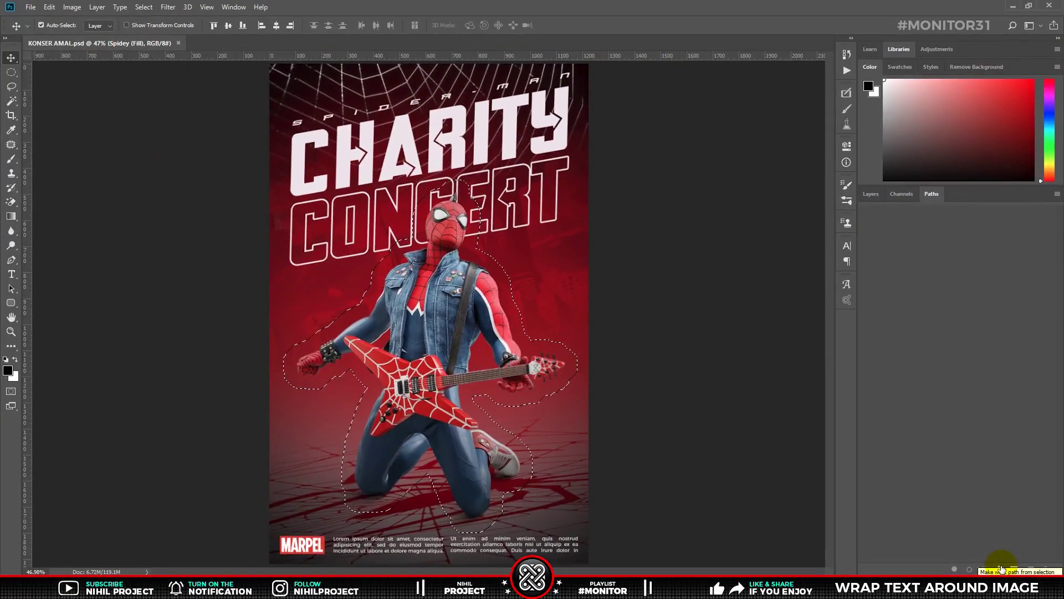
- Make a work path from the expanded selection and drag out horizontal and vertical guides
{"action": "left_click", "coordinate": [1001, 569]}
{"action": "left_click_drag", "start_coordinate": [598, 56], "coordinate": [627, 251]}
{"action": "mouse_move", "coordinate": [610, 55]}
{"action": "left_mouse_down"}
{"action": "mouse_move", "coordinate": [609, 273]}
{"action": "mouse_move", "coordinate": [590, 325]}
{"action": "mouse_move", "coordinate": [593, 352]}
{"action": "left_mouse_up"}
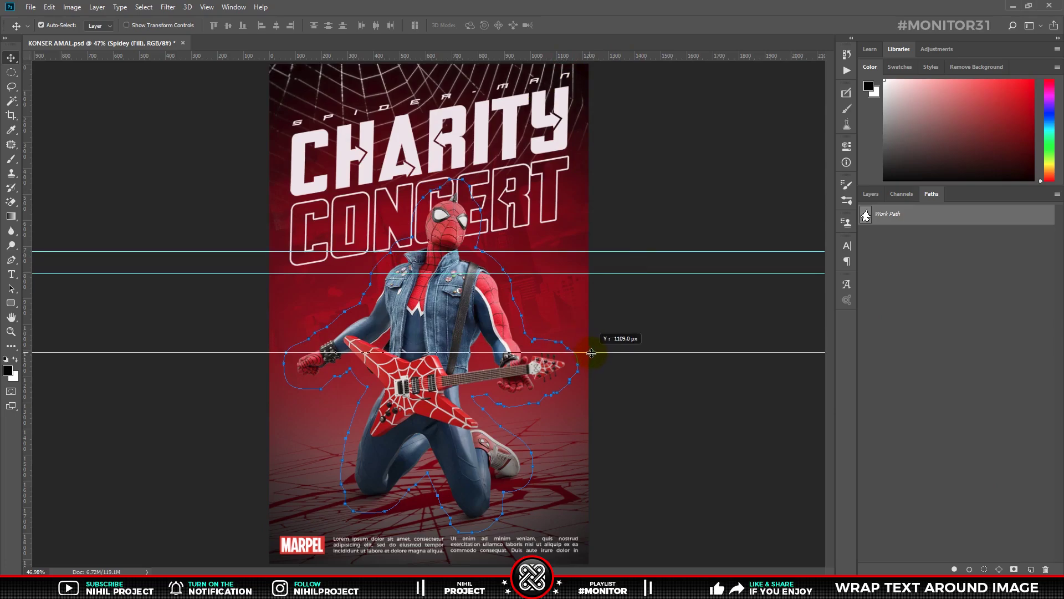
{"action": "mouse_move", "coordinate": [590, 58]}
{"action": "left_mouse_down"}
{"action": "mouse_move", "coordinate": [597, 385]}
{"action": "mouse_move", "coordinate": [615, 526]}
{"action": "mouse_move", "coordinate": [605, 519]}
{"action": "left_mouse_up"}
{"action": "left_click_drag", "start_coordinate": [504, 55], "coordinate": [456, 504]}
{"action": "left_click_drag", "start_coordinate": [25, 422], "coordinate": [580, 421]}
{"action": "left_click_drag", "start_coordinate": [25, 387], "coordinate": [278, 384]}
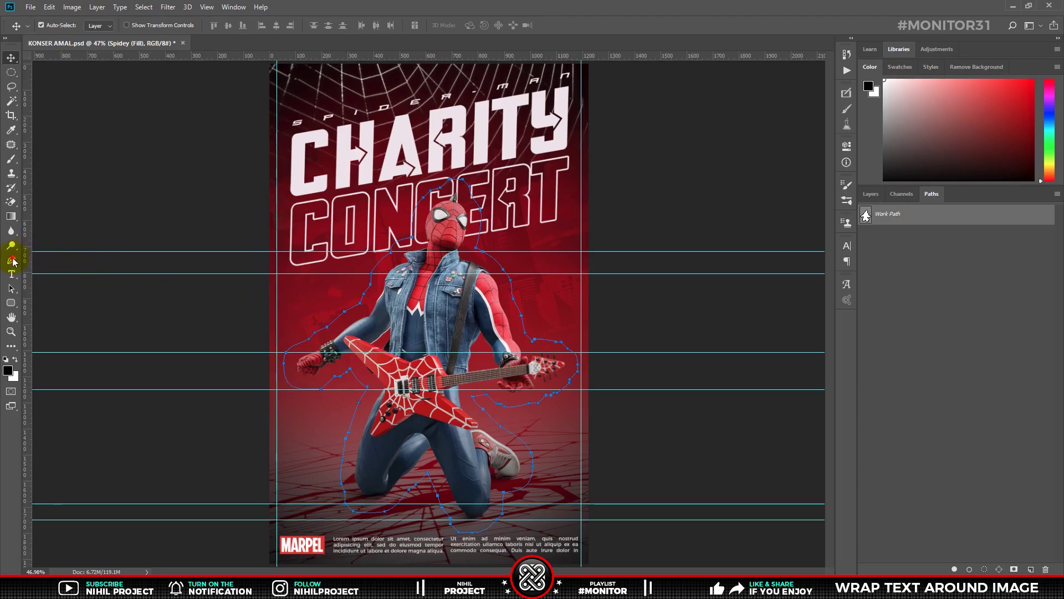
- Reshape the path's anchors with the Pen tool out to the poster edges, then hide the guides
{"action": "left_click", "coordinate": [11, 260]}
{"action": "left_click", "coordinate": [47, 262]}
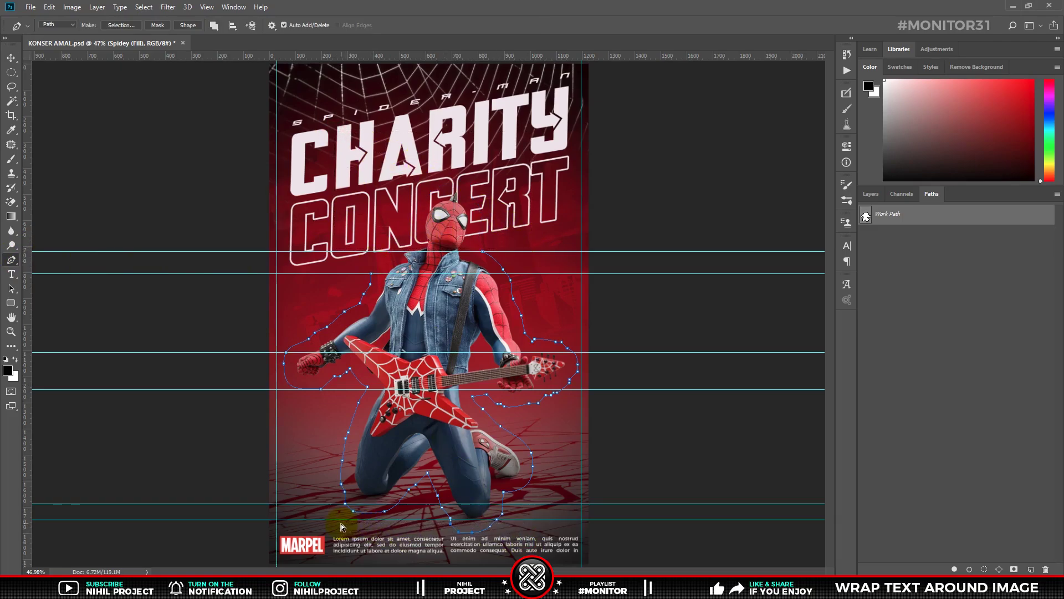
{"action": "left_click_drag", "start_coordinate": [451, 515], "coordinate": [405, 470]}
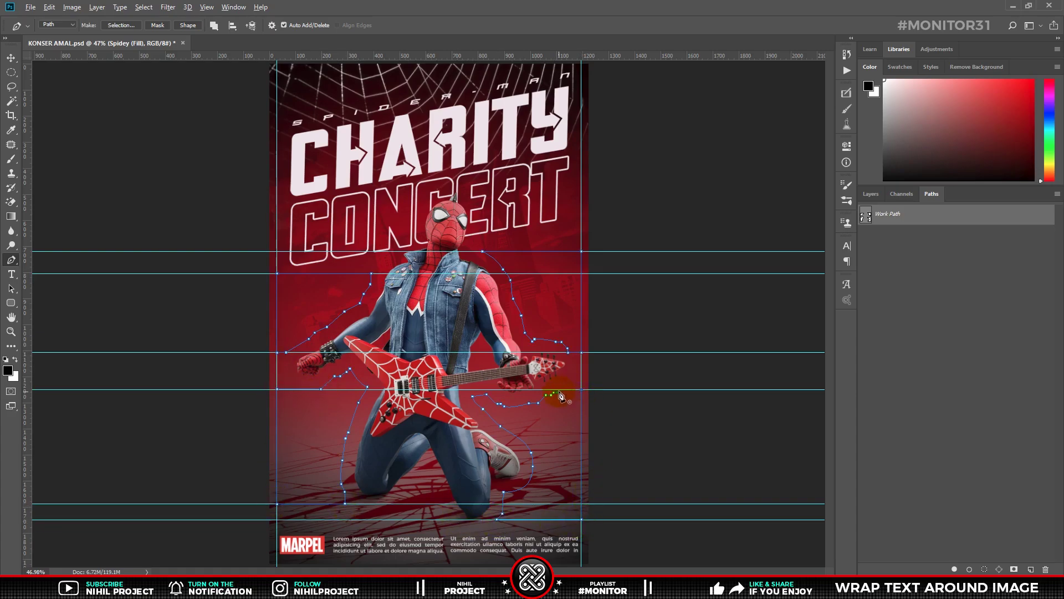
{"action": "scroll", "coordinate": [560, 395], "scroll_direction": "up", "scroll_amount": 3}
{"action": "scroll", "coordinate": [566, 398], "scroll_direction": "down", "scroll_amount": 3}
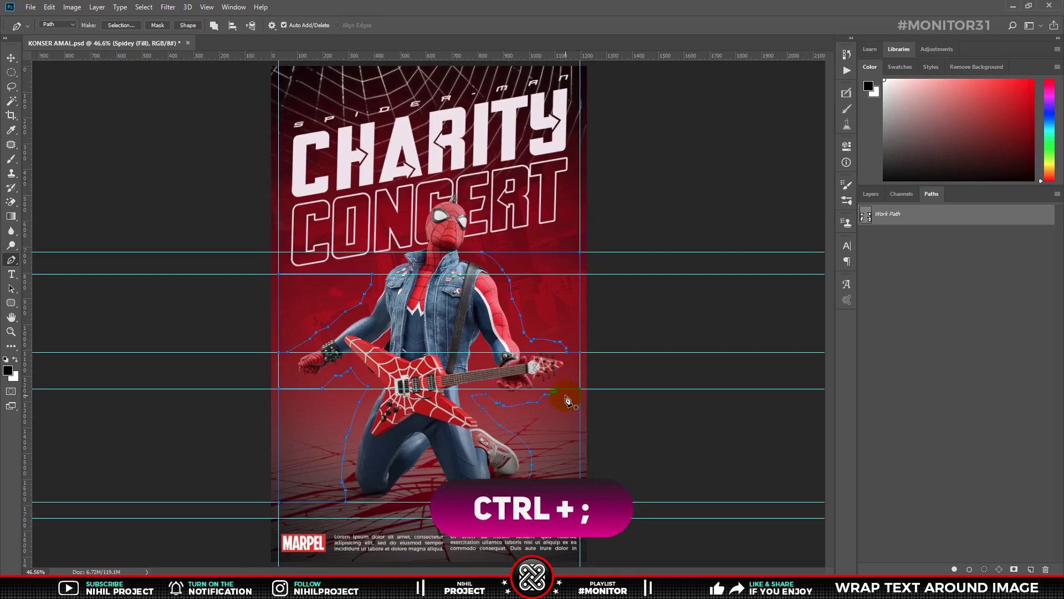
{"action": "key", "text": "ctrl+semicolon"}
- Close the bottom-right path and fill the upper-right area with Lorem Ipsum text
{"action": "left_click", "coordinate": [566, 399]}
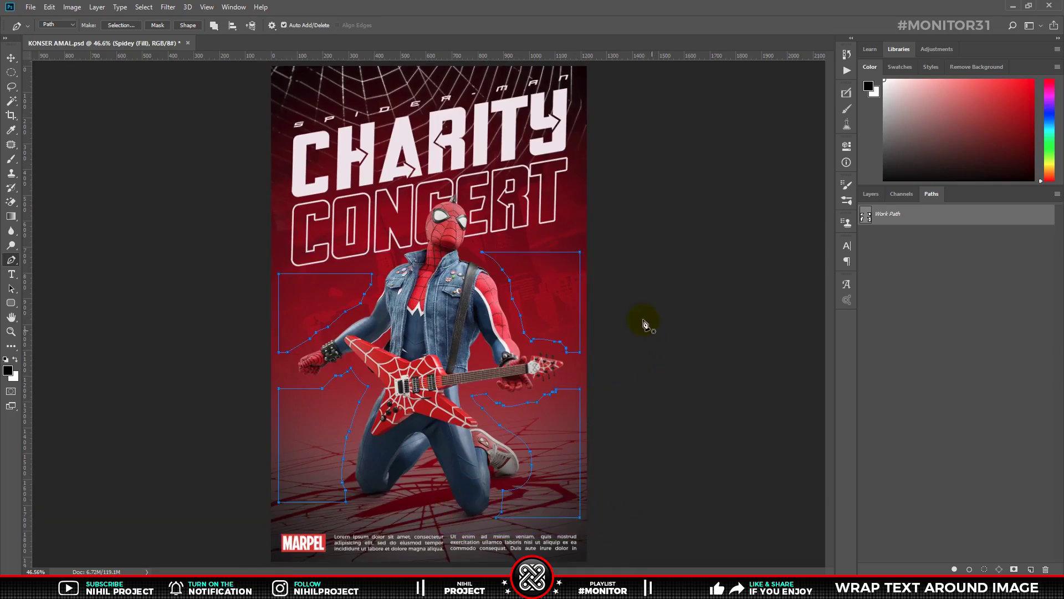
{"action": "key", "text": "t"}
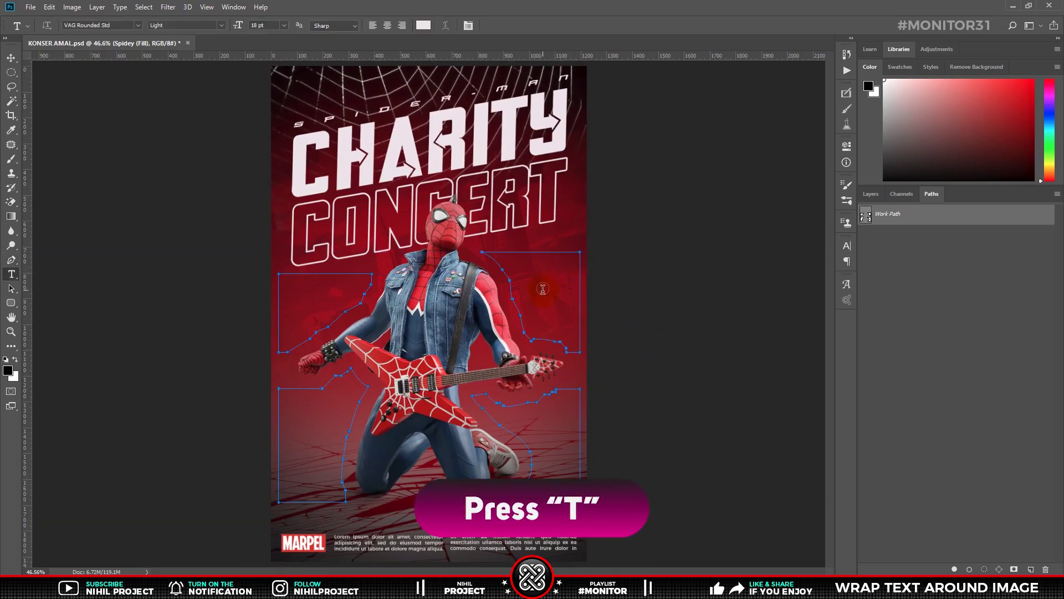
{"action": "left_click", "coordinate": [544, 287]}
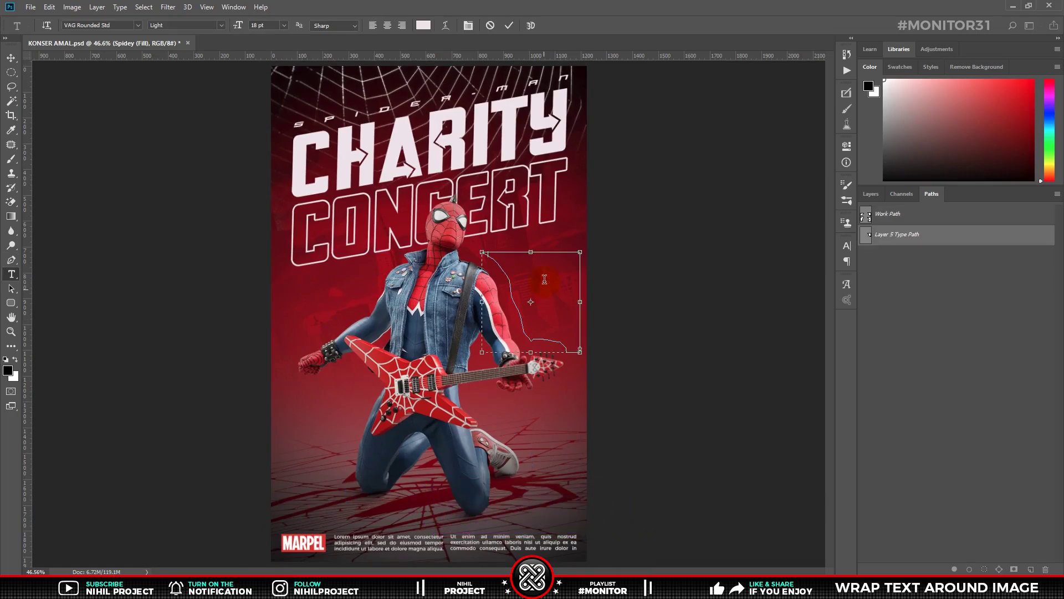
{"action": "left_click", "coordinate": [119, 6]}
{"action": "left_click", "coordinate": [154, 265]}
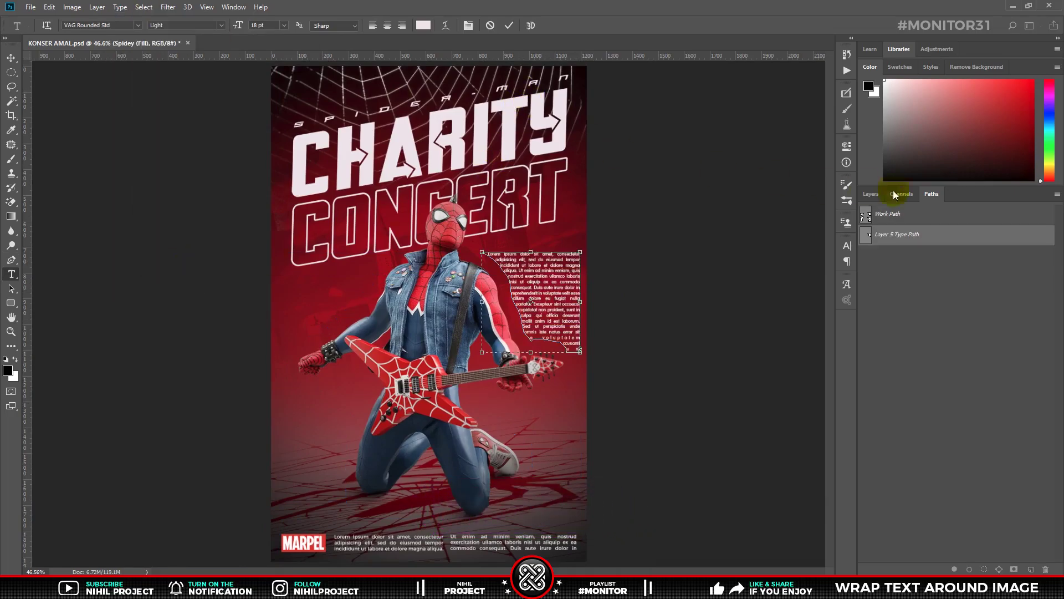
{"action": "left_click", "coordinate": [914, 214]}
{"action": "left_click", "coordinate": [321, 293]}
- Fill the upper-left and lower-right path areas with Lorem Ipsum paragraph text
{"action": "left_click", "coordinate": [120, 7]}
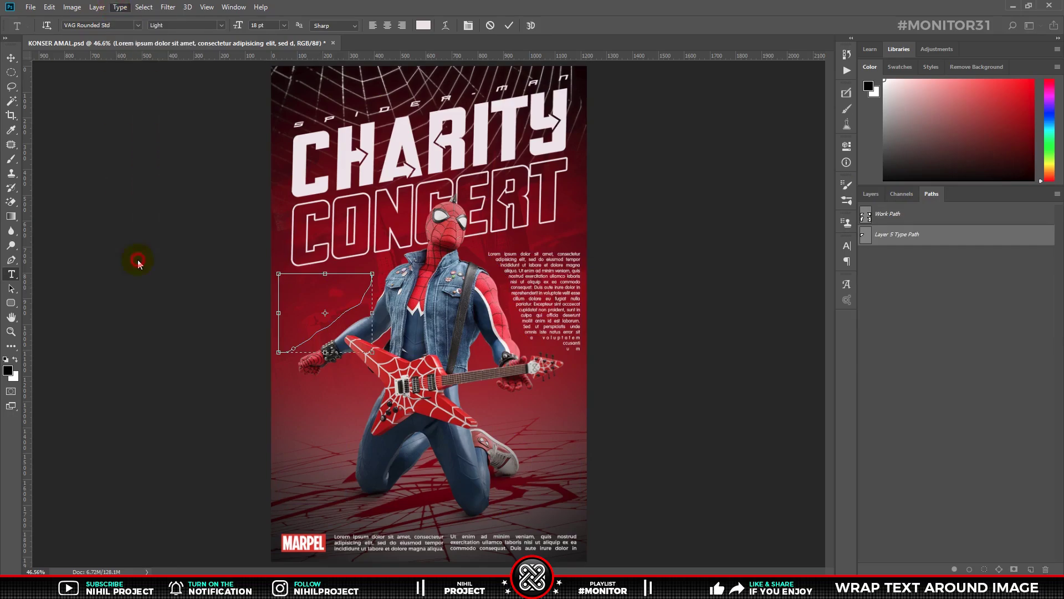
{"action": "left_click", "coordinate": [141, 260]}
{"action": "left_click", "coordinate": [887, 215]}
{"action": "left_click", "coordinate": [560, 426]}
{"action": "left_click", "coordinate": [119, 7]}
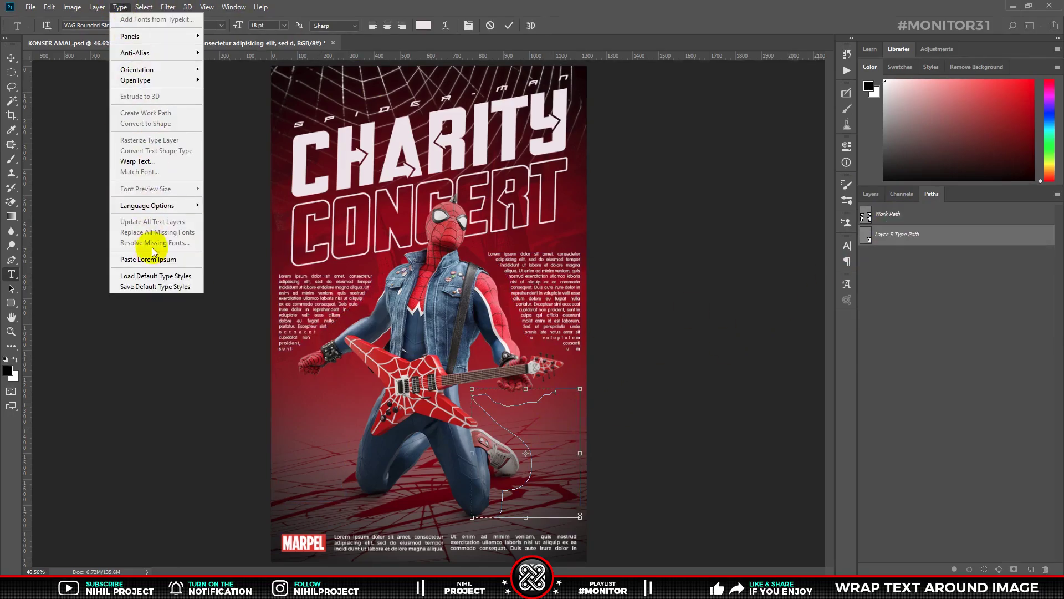
{"action": "left_click", "coordinate": [154, 258]}
{"action": "left_click", "coordinate": [901, 220]}
- Fill the lower-left area with Lorem Ipsum, then select all four text layers for grouping
{"action": "left_click", "coordinate": [299, 423]}
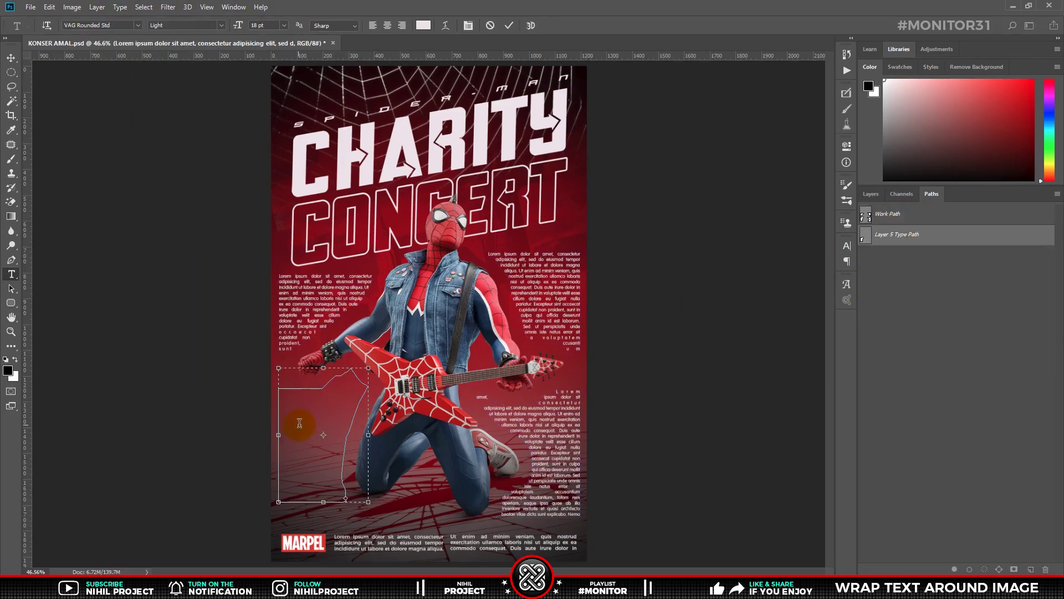
{"action": "left_click", "coordinate": [120, 6]}
{"action": "left_click", "coordinate": [154, 258]}
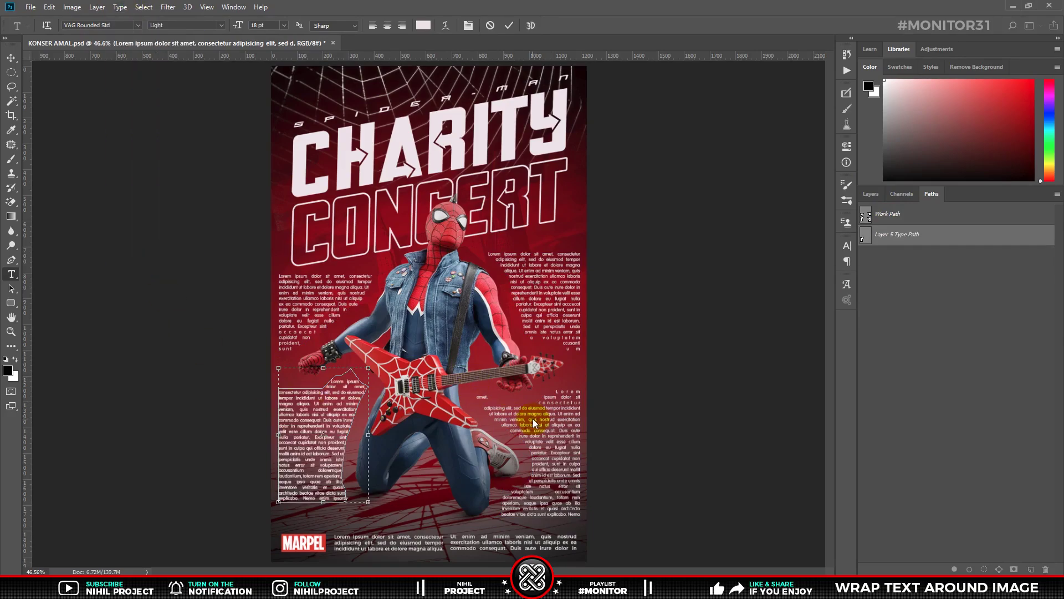
{"action": "left_click", "coordinate": [903, 214]}
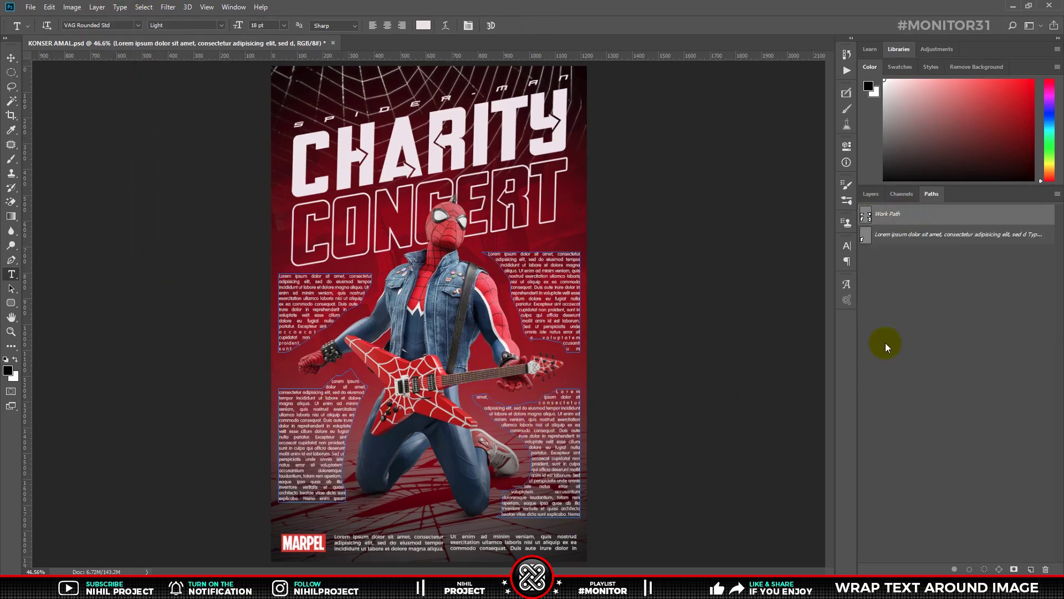
{"action": "left_click", "coordinate": [894, 308]}
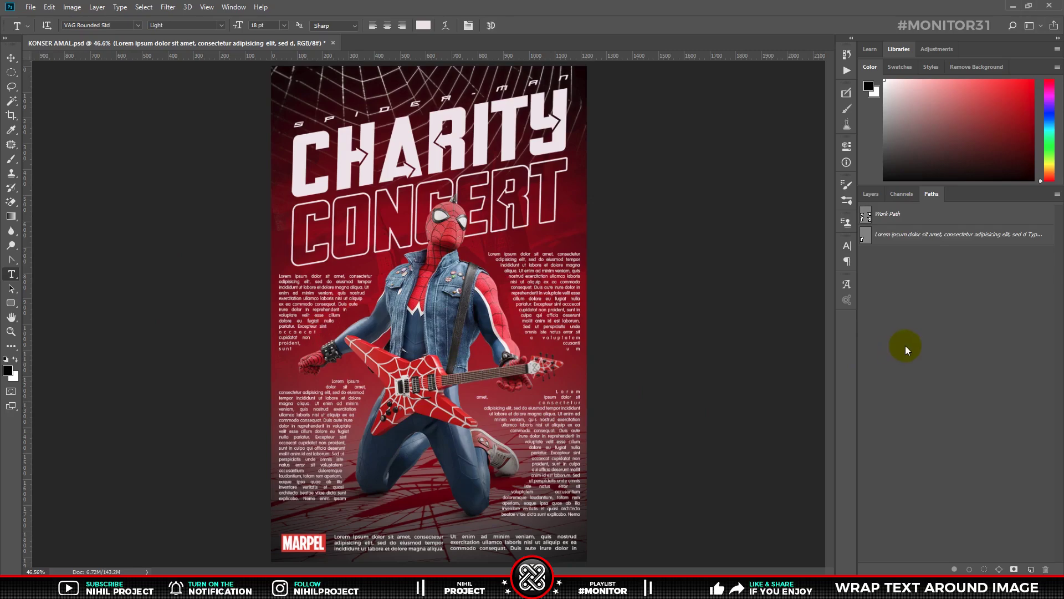
{"action": "left_click", "coordinate": [871, 194]}
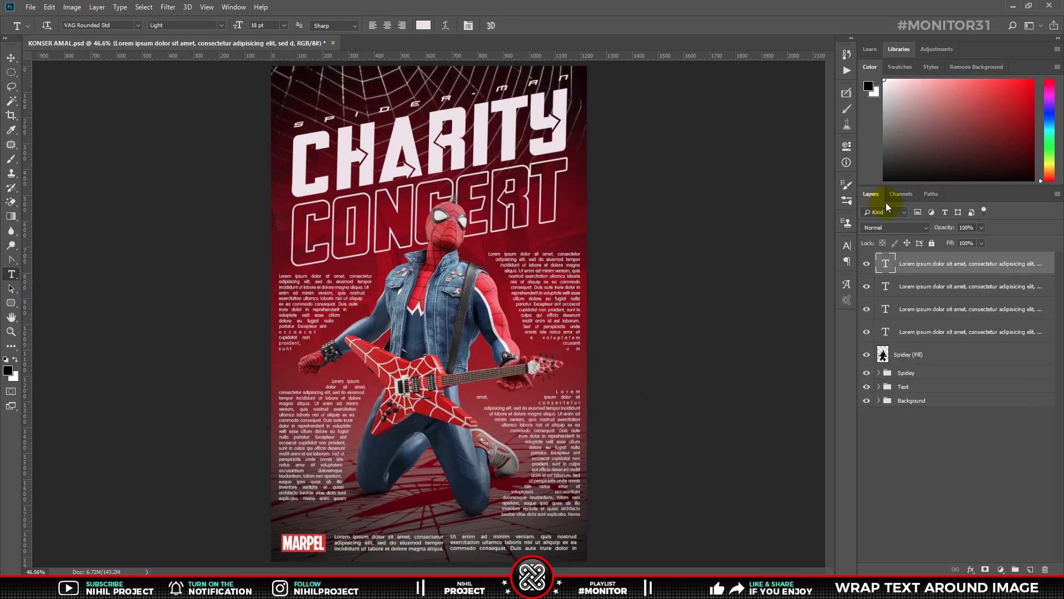
{"action": "left_click", "coordinate": [925, 331], "text": "shift"}
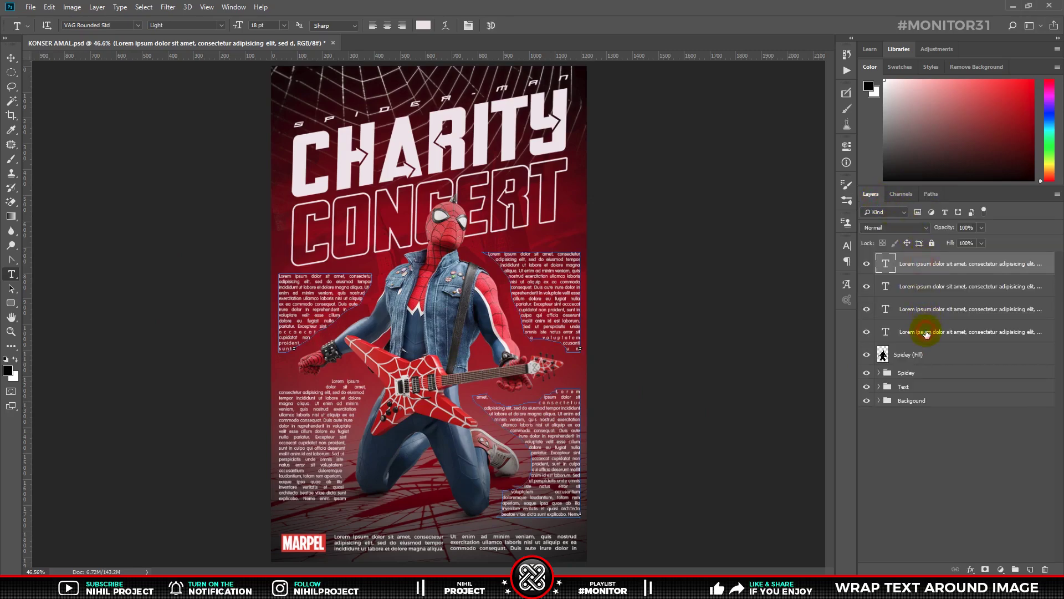
{"action": "key", "text": "ctrl+g"}
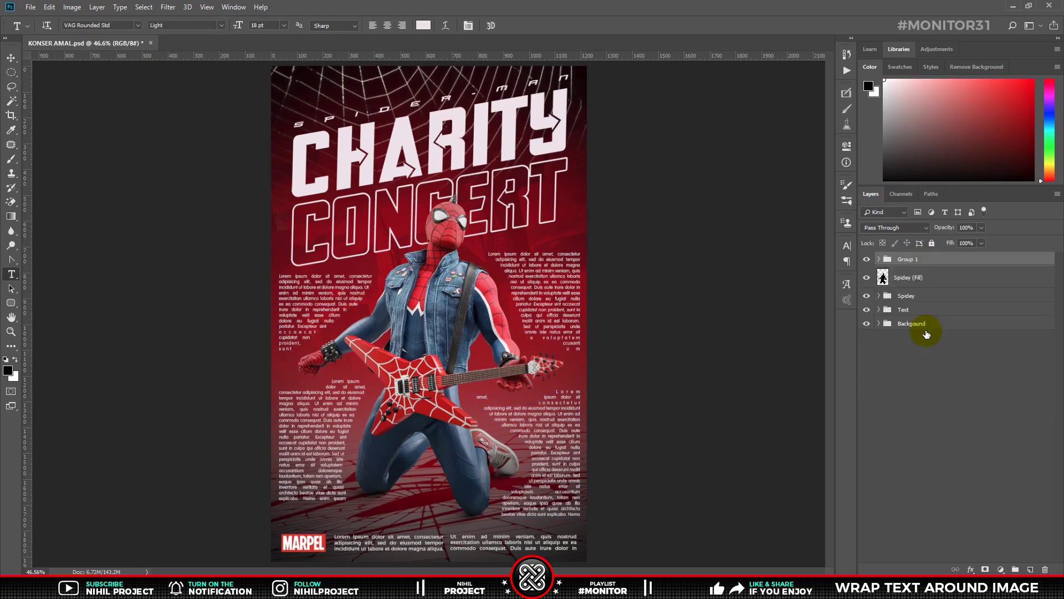